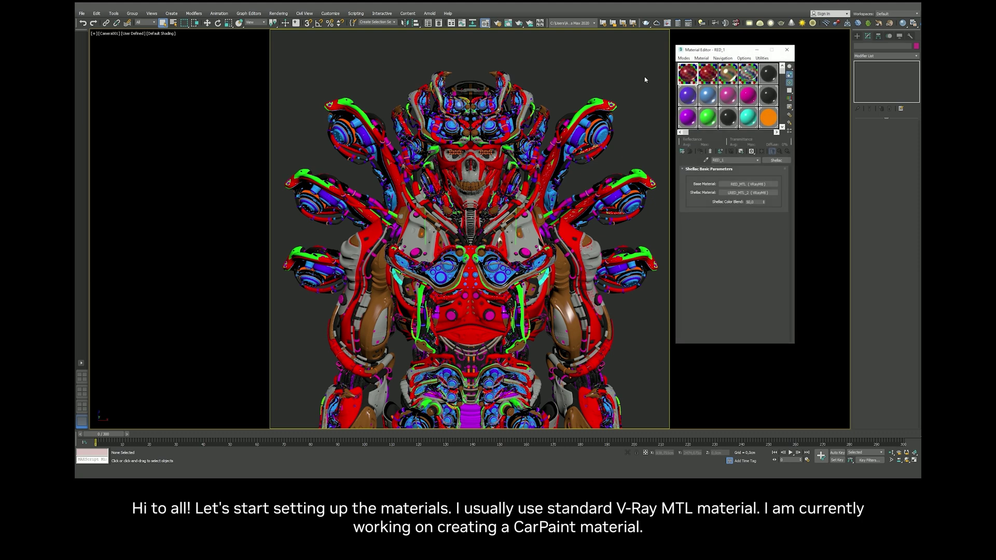
# Open RED_1's RED_MTL base material and set its diffuse colour to yellow-green
pyautogui.moveTo(726, 50); pyautogui.dragTo(732, 67)
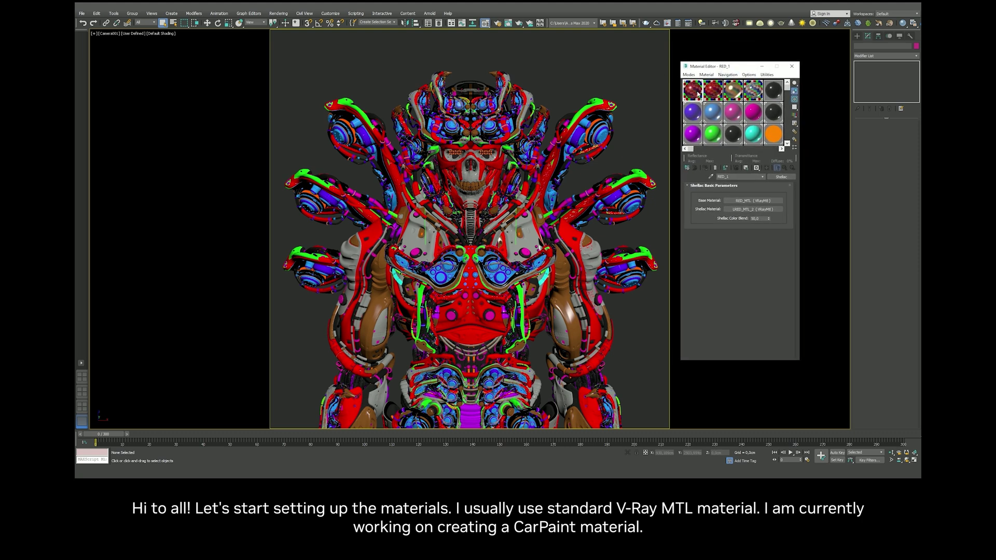
pyautogui.click(753, 200)
pyautogui.click(721, 192)
pyautogui.moveTo(228, 67); pyautogui.dragTo(220, 47)
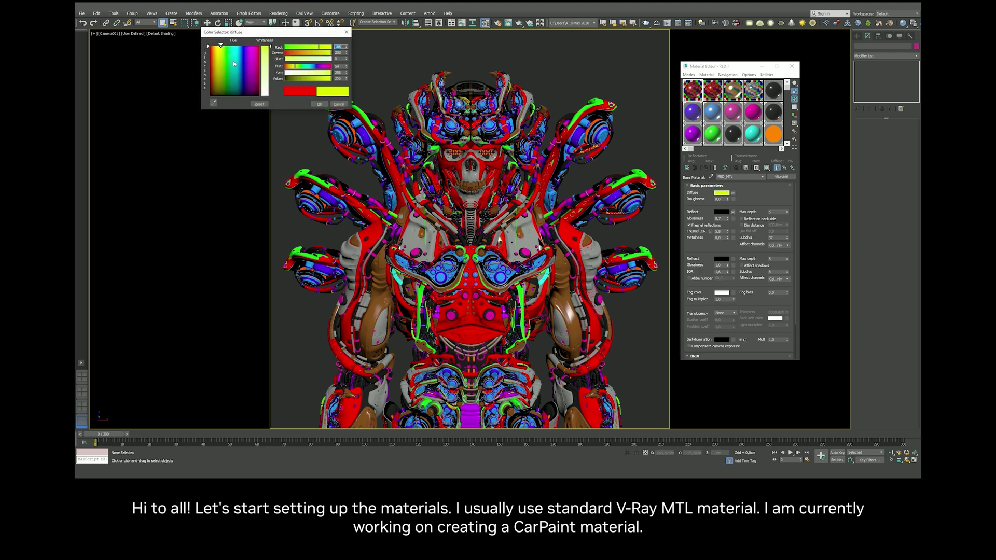
pyautogui.click(320, 104)
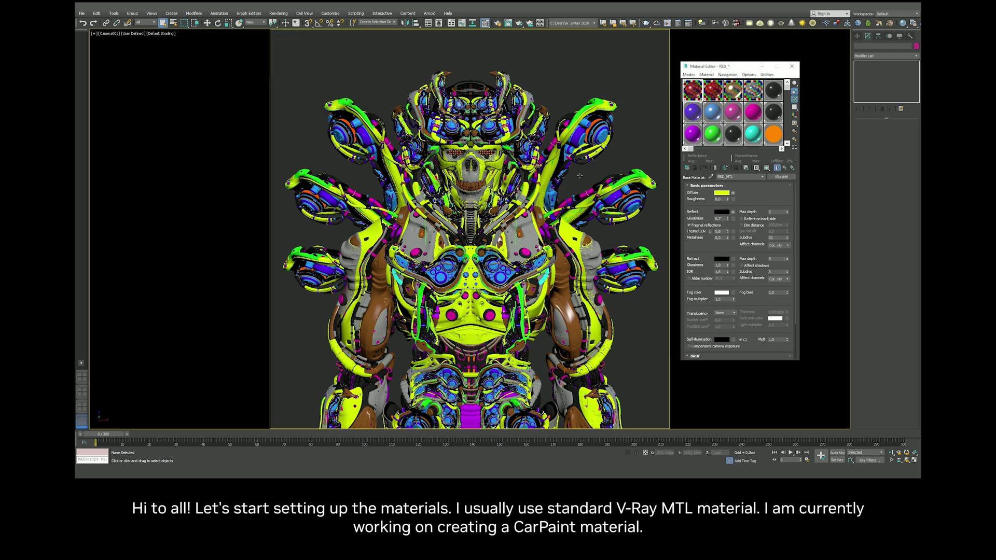
# Set RED_MTL's reflect subdivs to 32 and reflect glossiness to 0.7
pyautogui.scroll(-3, 711, 266)
pyautogui.click(695, 311)
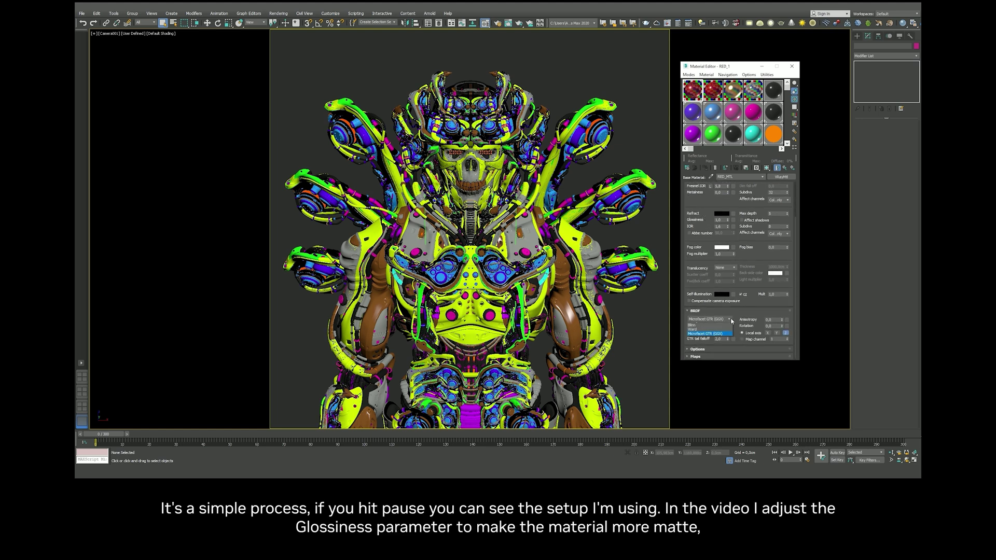
pyautogui.scroll(3, 704, 251)
pyautogui.scroll(1, 704, 251)
pyautogui.doubleClick(774, 237)
pyautogui.write('2')
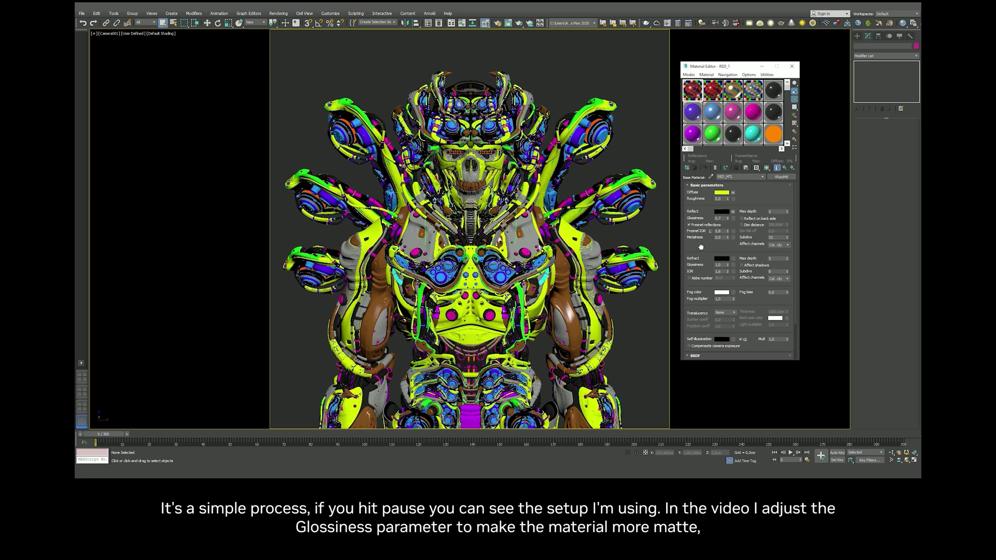
pyautogui.click(721, 218)
pyautogui.press('Return')
# Check the diffuse Falloff map, make the diffuse pure red, then select RED_2
pyautogui.click(733, 191)
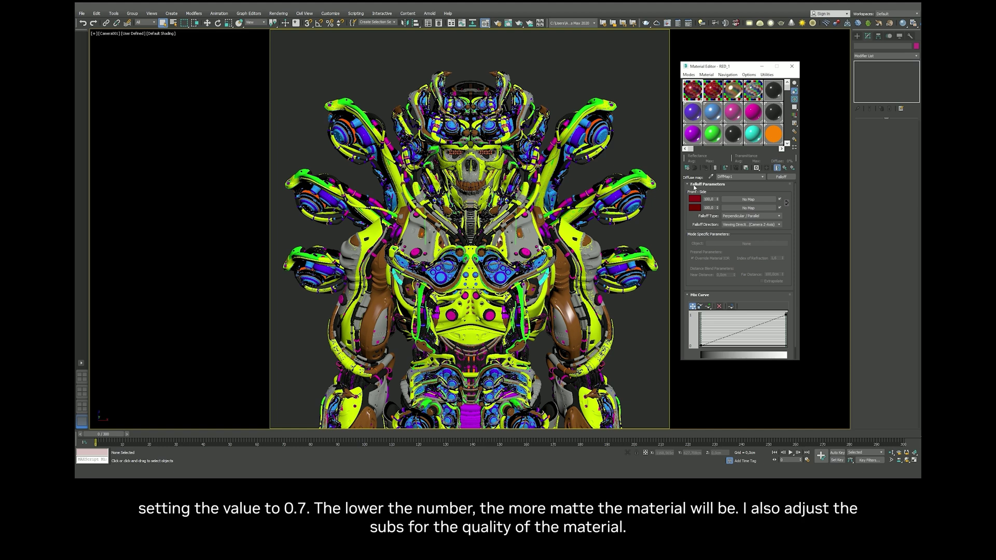
pyautogui.click(784, 168)
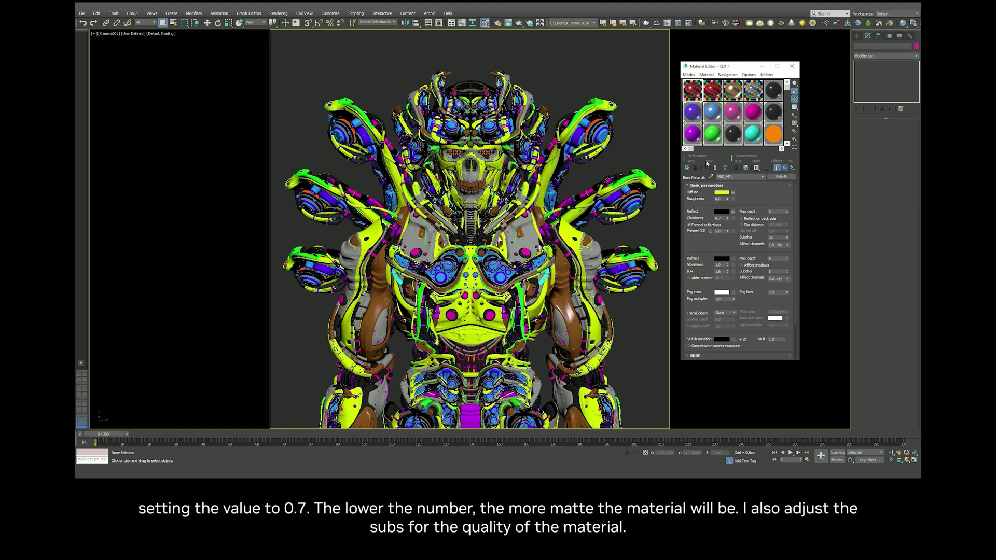
pyautogui.click(721, 192)
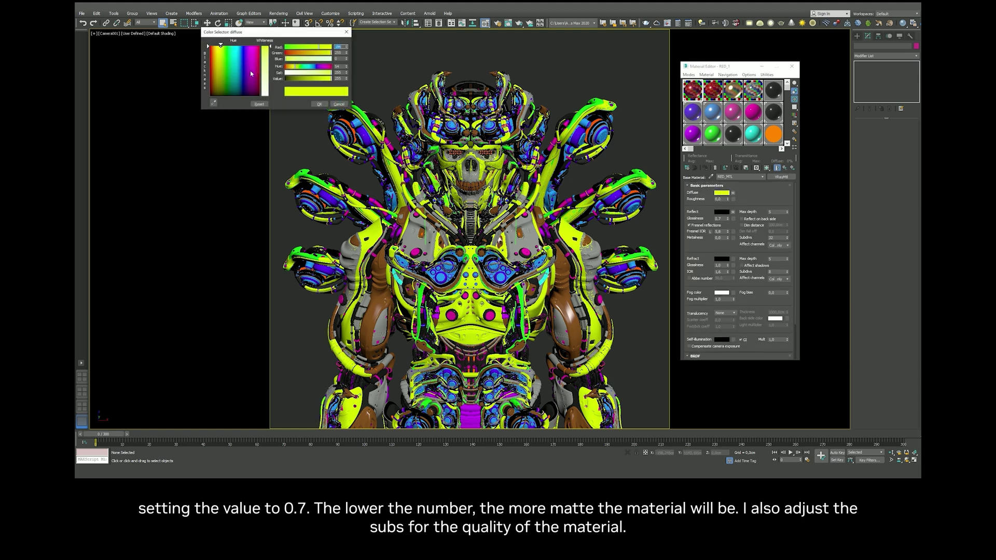
pyautogui.click(259, 46)
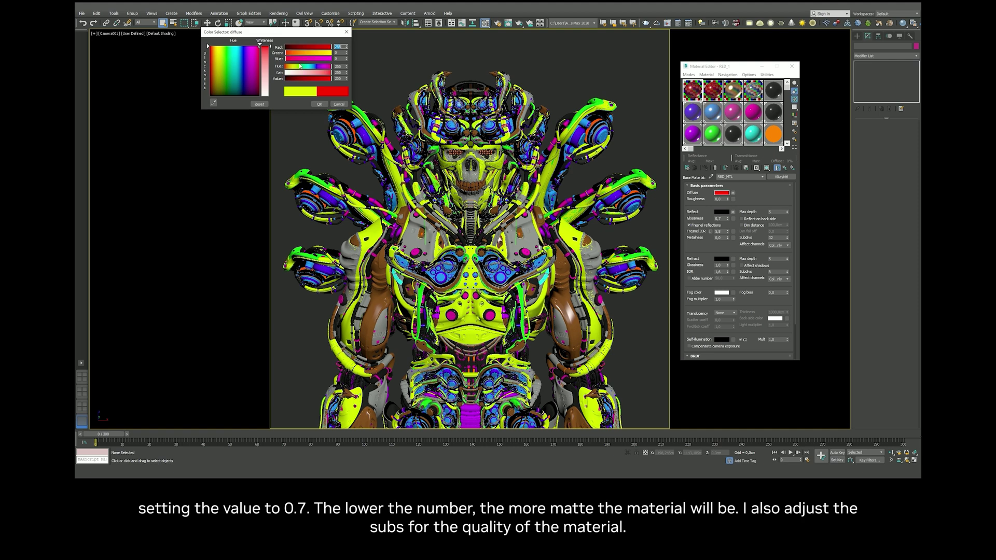
pyautogui.click(320, 104)
pyautogui.click(714, 98)
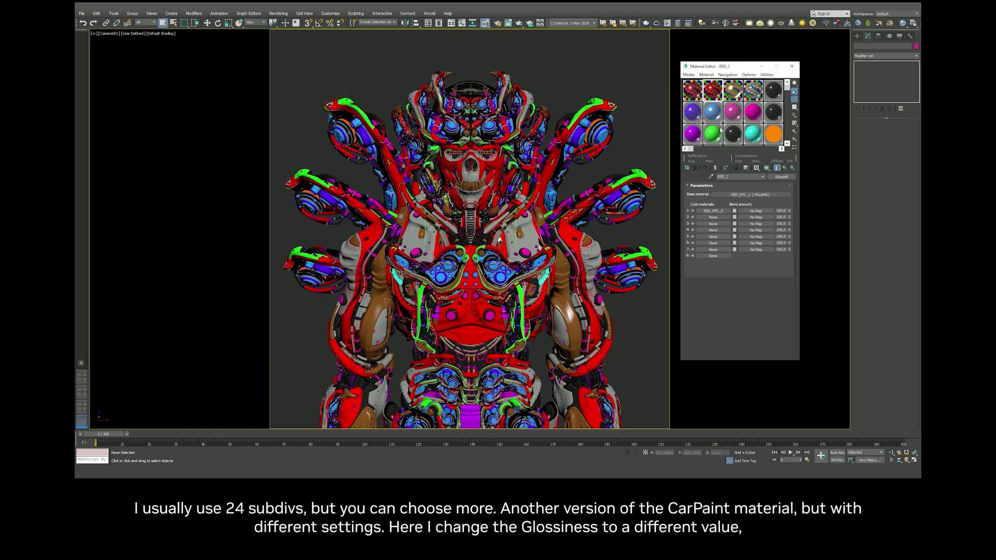
pyautogui.click(747, 194)
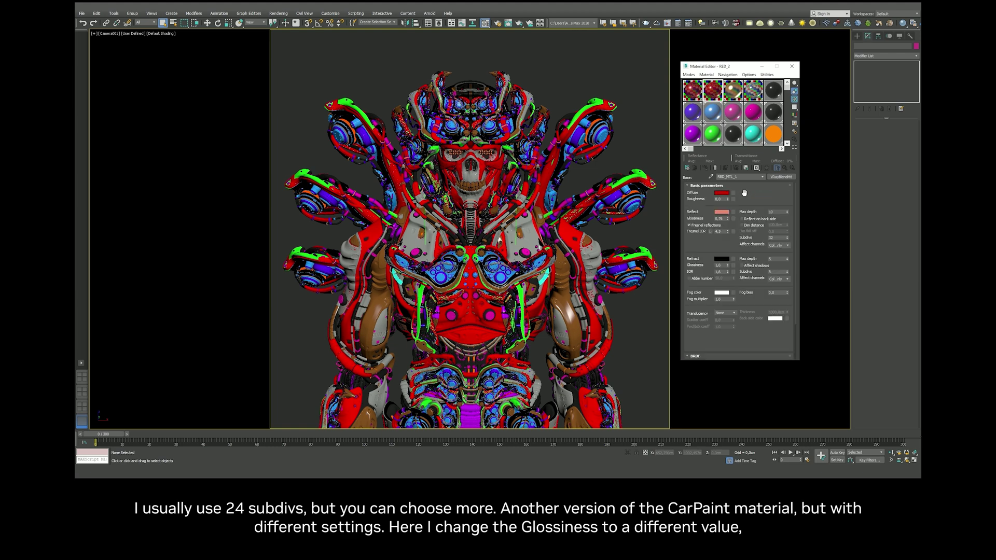
pyautogui.moveTo(702, 249); pyautogui.dragTo(703, 233)
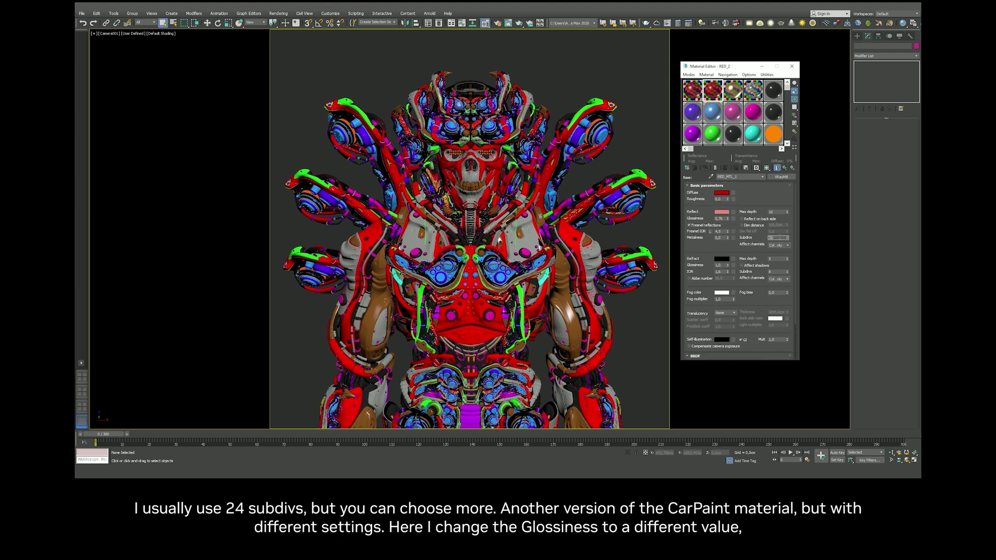
pyautogui.moveTo(703, 231); pyautogui.dragTo(704, 204)
pyautogui.click(727, 319)
pyautogui.click(724, 337)
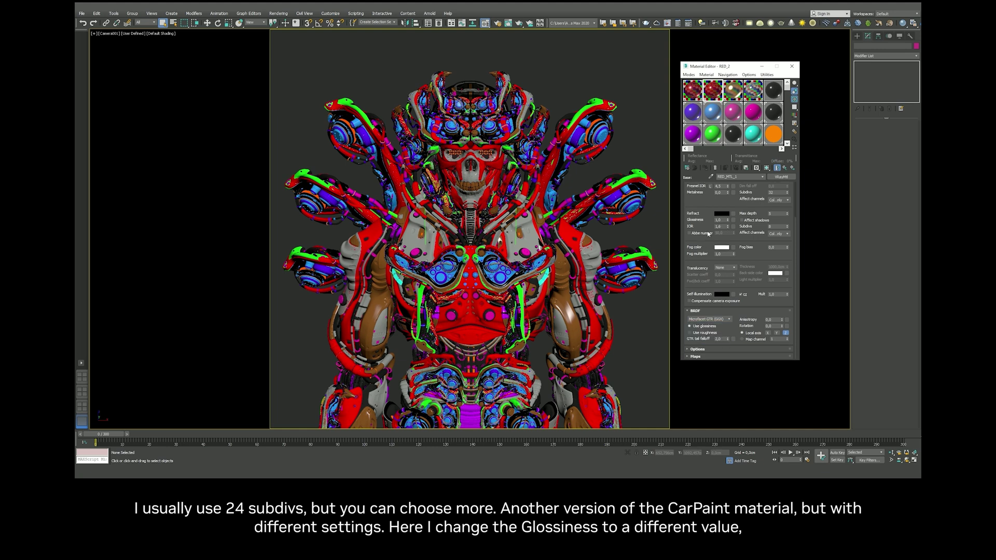
pyautogui.scroll(-5, 710, 259)
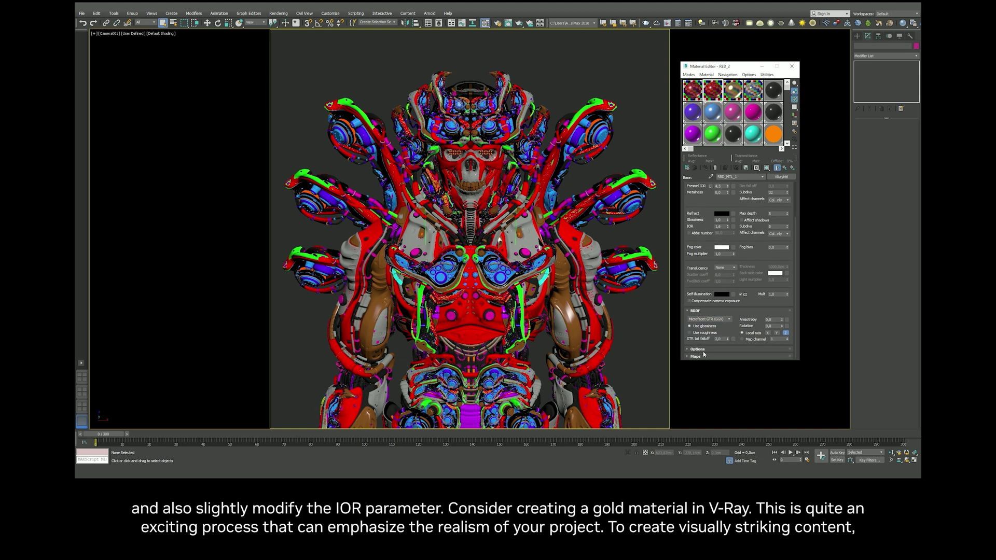
pyautogui.click(695, 232)
pyautogui.scroll(3, 689, 249)
pyautogui.scroll(2, 689, 233)
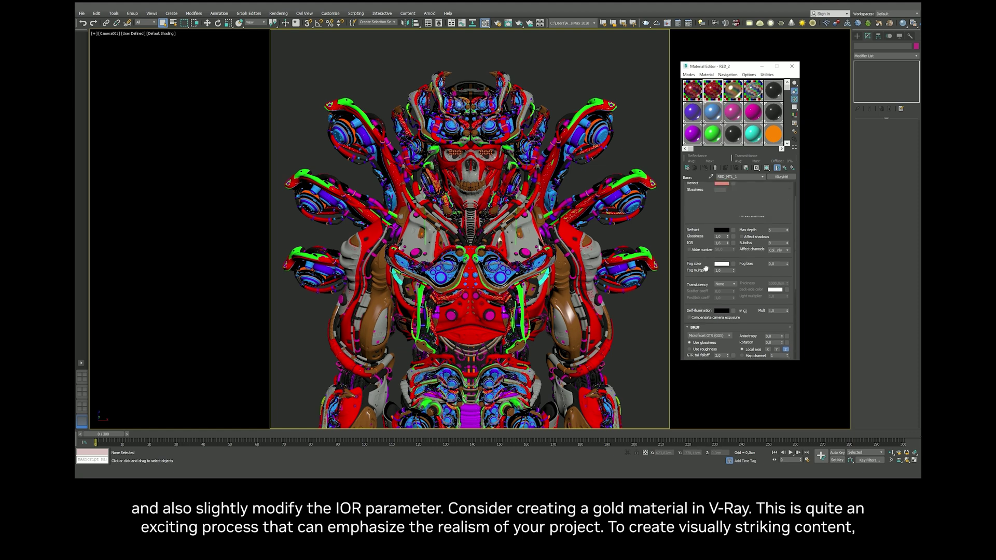
pyautogui.scroll(2, 689, 218)
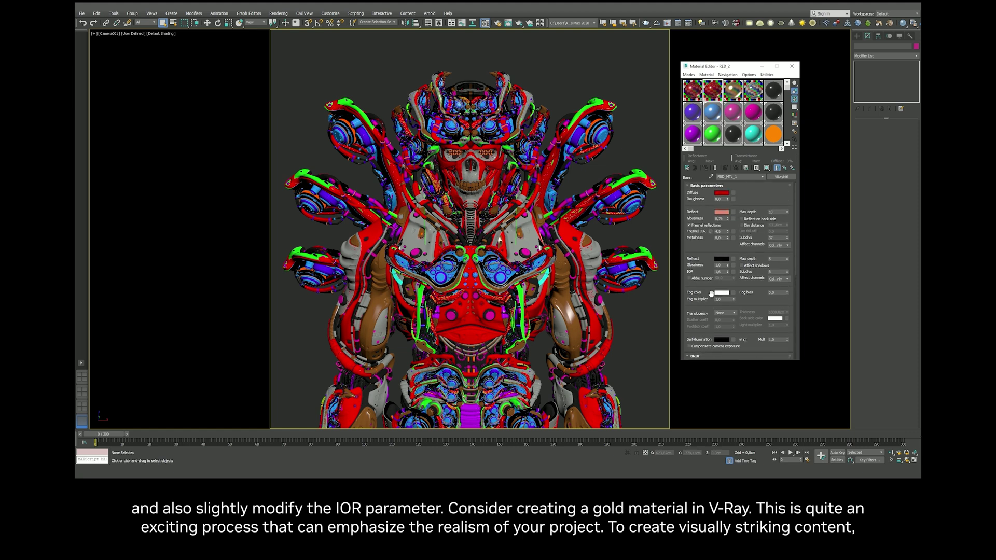
pyautogui.click(784, 168)
# Select GOLD and inspect its VRayColor diffuse map, keeping the brown colour
pyautogui.click(733, 92)
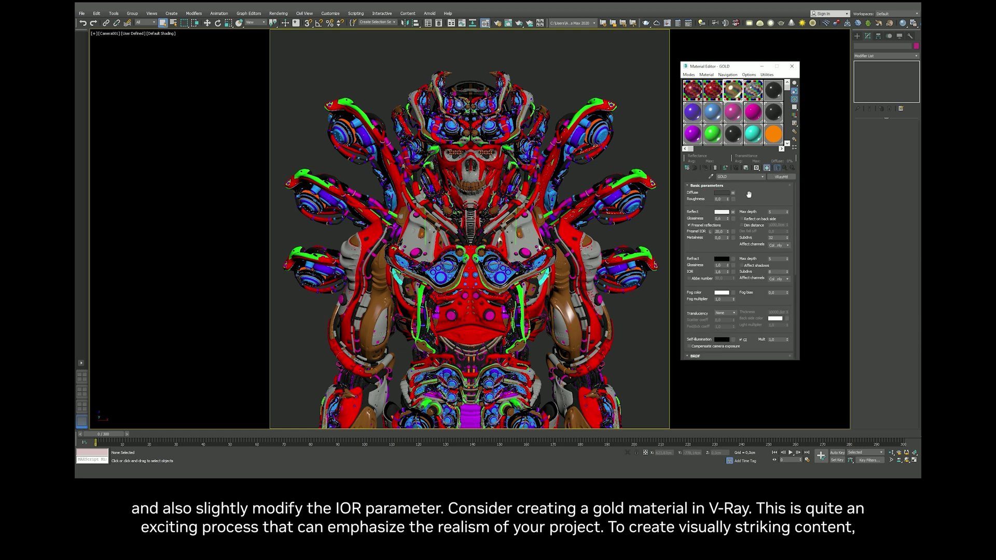
pyautogui.click(724, 205)
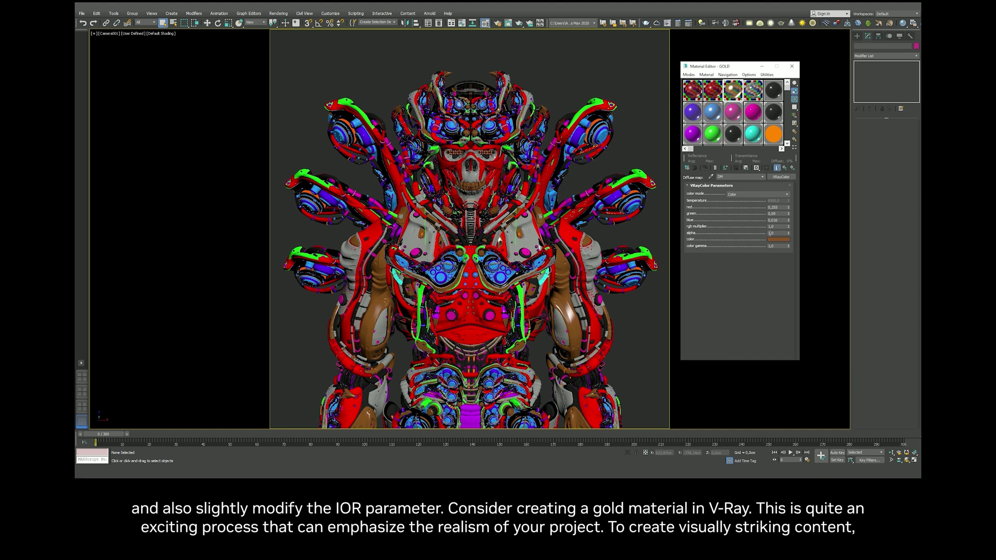
pyautogui.click(784, 167)
pyautogui.click(752, 278)
pyautogui.click(778, 242)
pyautogui.click(219, 45)
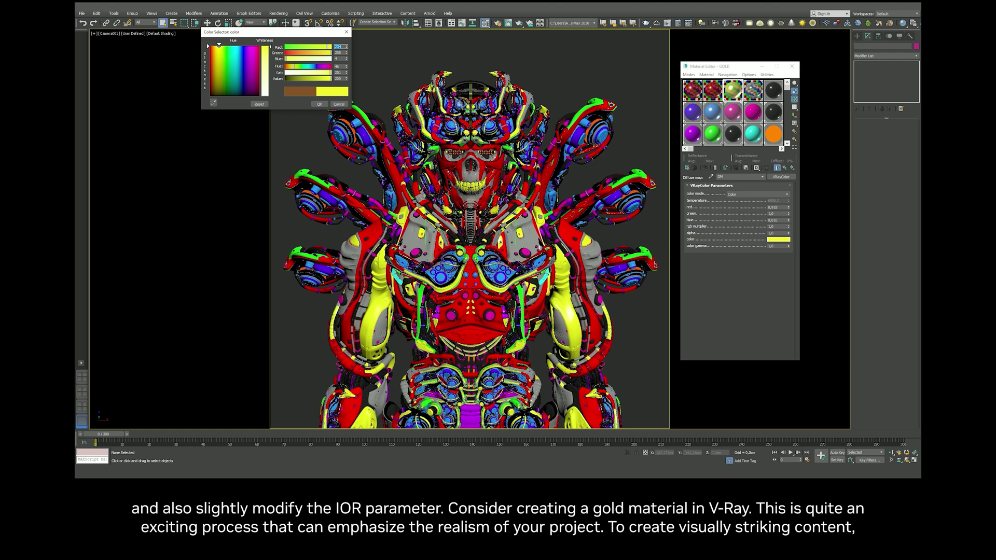
pyautogui.click(339, 104)
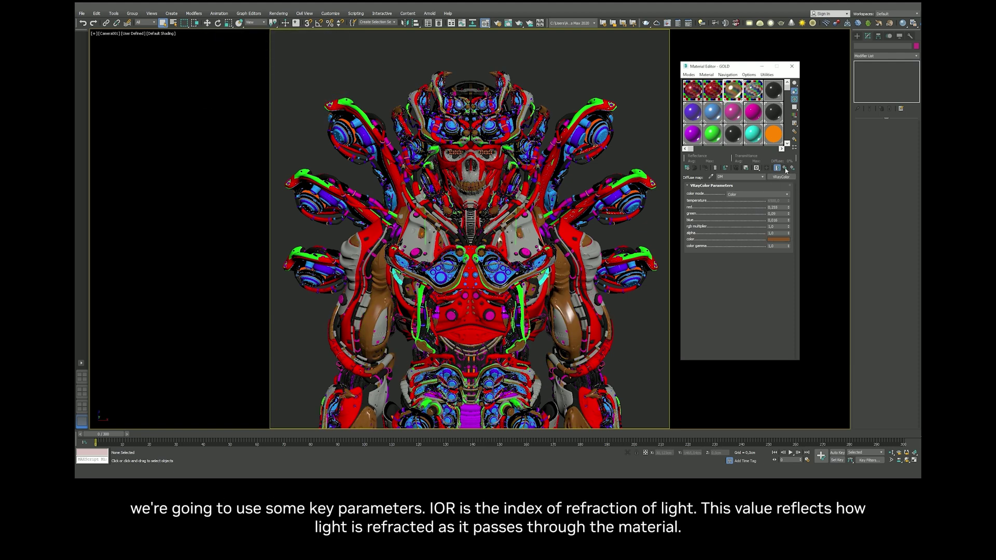
# Set the GOLD material's Fresnel IOR to 20.2
pyautogui.click(785, 169)
pyautogui.doubleClick(774, 237)
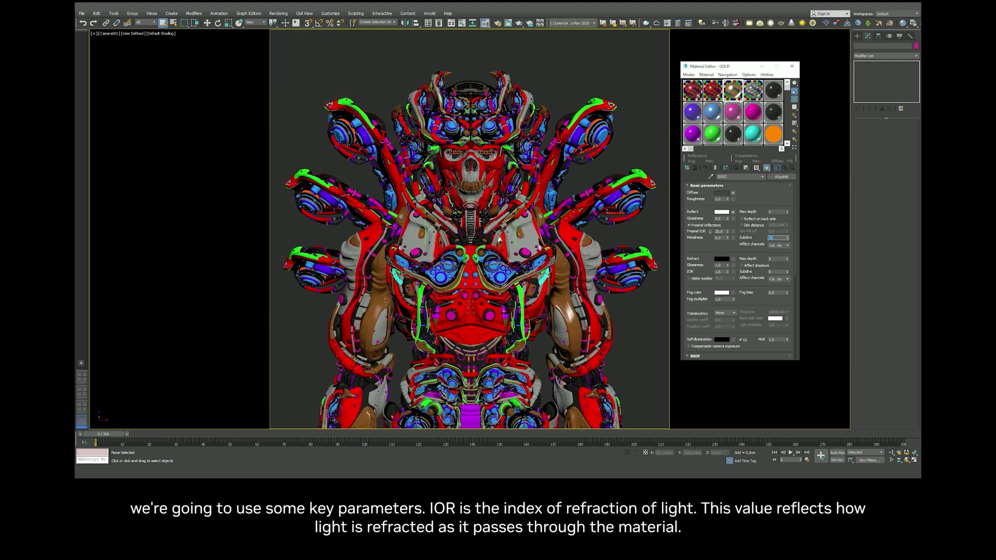
pyautogui.scroll(-2, 726, 228)
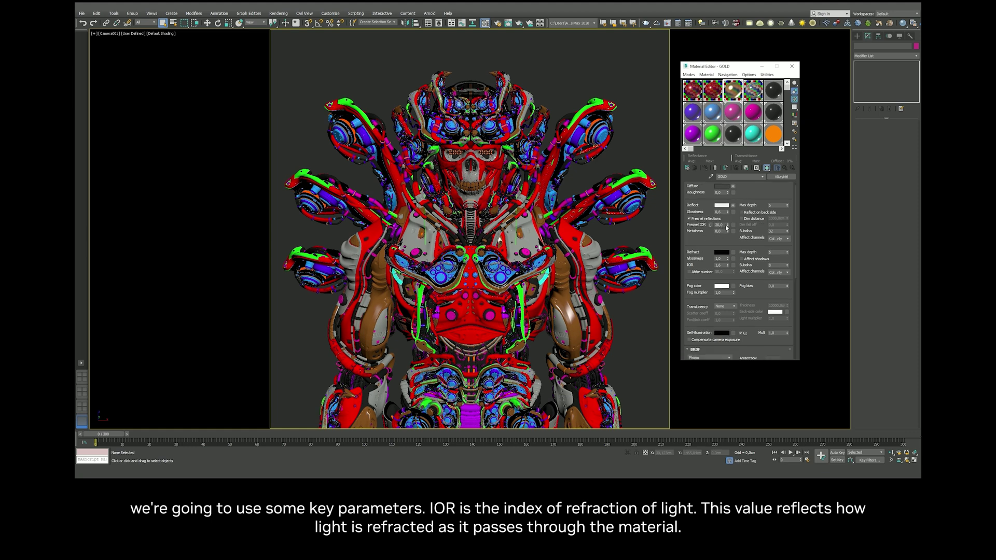
pyautogui.write('20,2')
pyautogui.press('Return')
# Review GOLD's parameters and view its enlarged sample sphere, then close the preview
pyautogui.scroll(2, 703, 237)
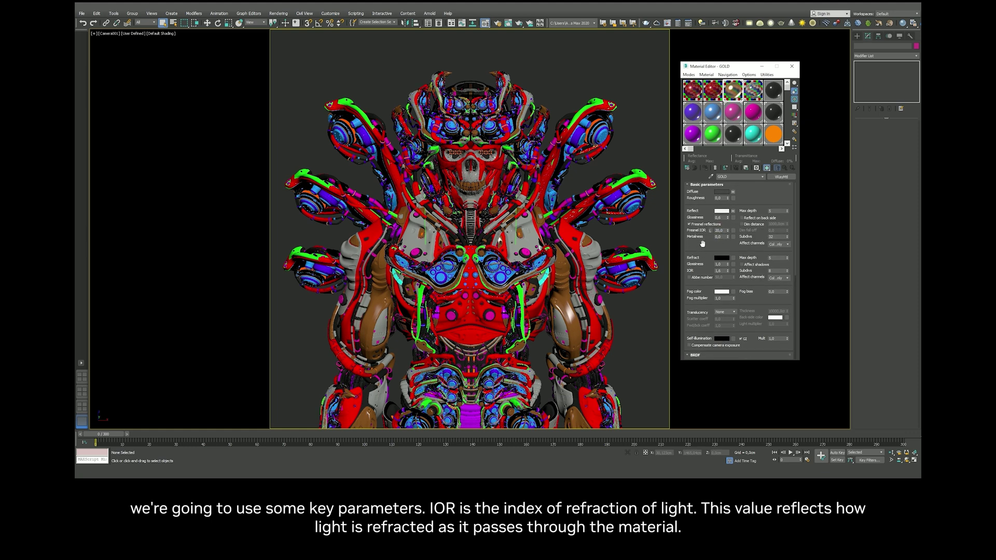
pyautogui.scroll(-5, 715, 291)
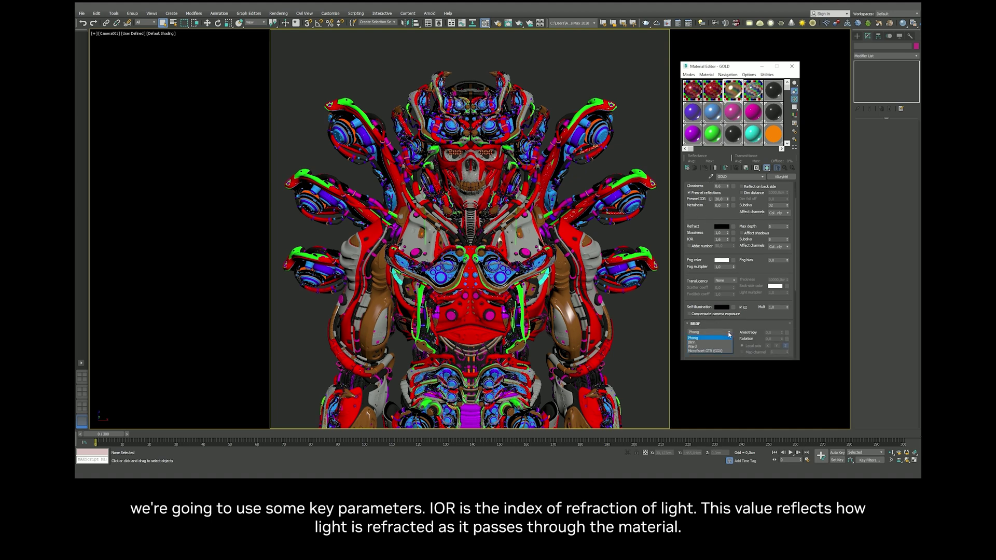
pyautogui.scroll(5, 721, 295)
pyautogui.scroll(-3, 716, 265)
pyautogui.scroll(-4, 717, 281)
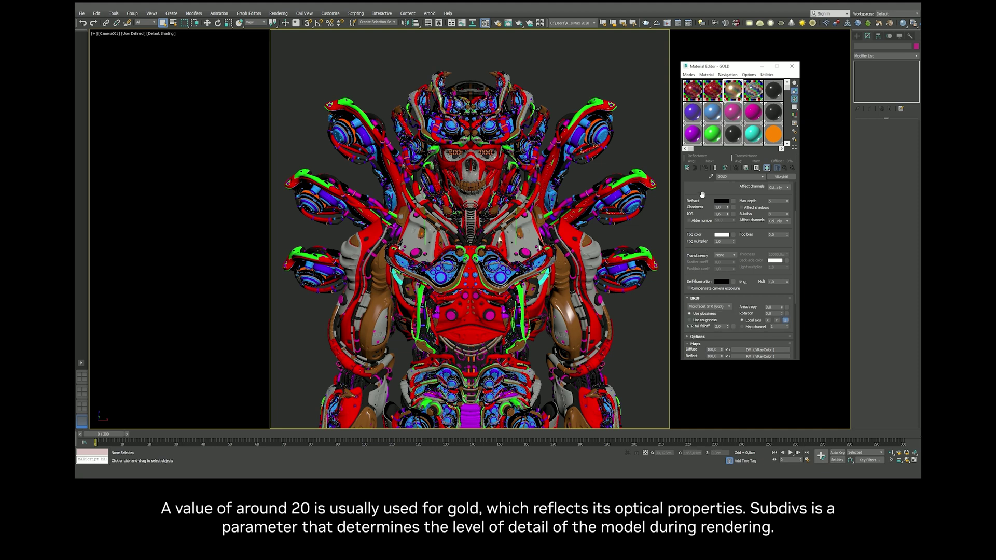
pyautogui.scroll(2, 703, 207)
pyautogui.scroll(2, 705, 233)
pyautogui.scroll(2, 708, 275)
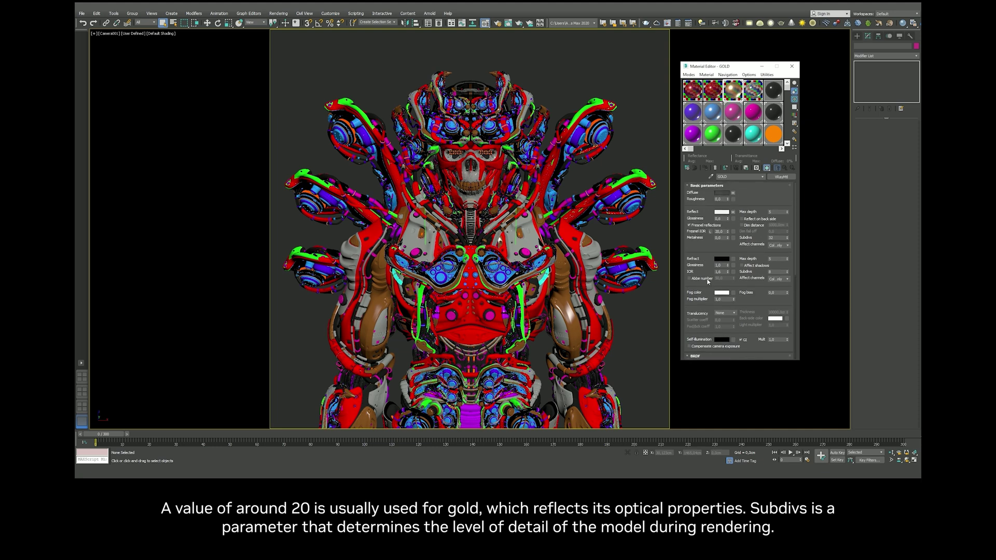
pyautogui.doubleClick(737, 99)
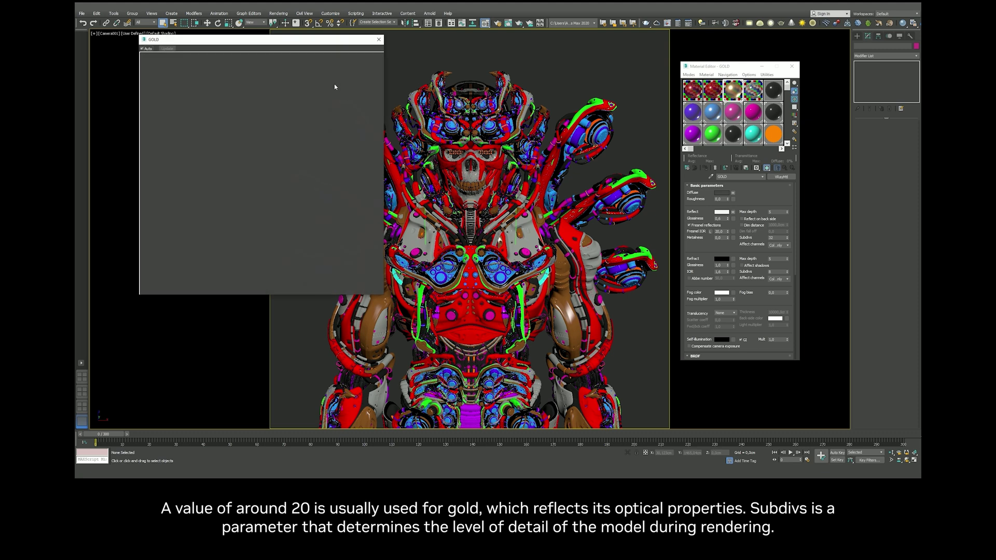
pyautogui.click(379, 39)
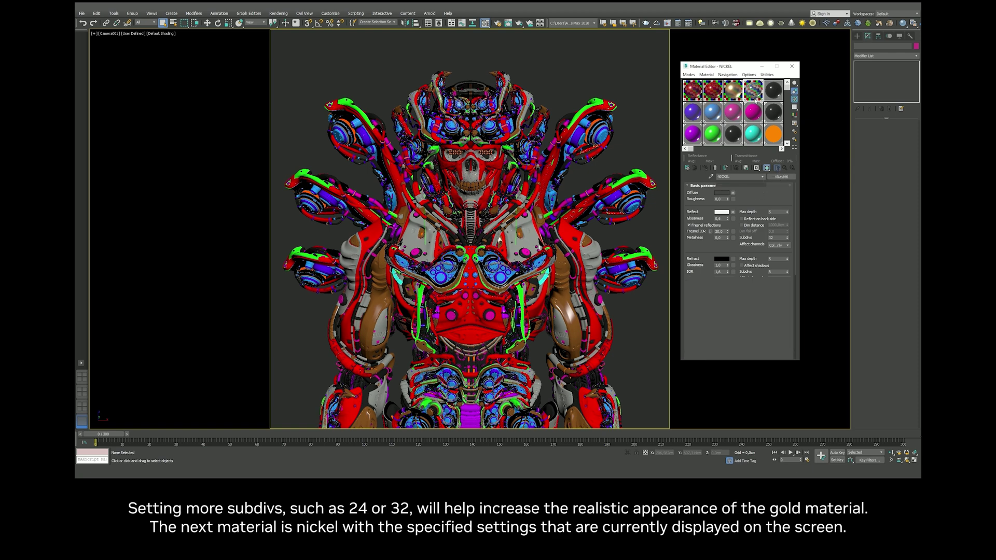
# Review the NICKEL material's reflection subdivs and glossiness settings
pyautogui.moveTo(783, 237); pyautogui.dragTo(758, 237)
pyautogui.scroll(-1, 765, 197)
pyautogui.scroll(-2, 736, 202)
pyautogui.scroll(-3, 706, 204)
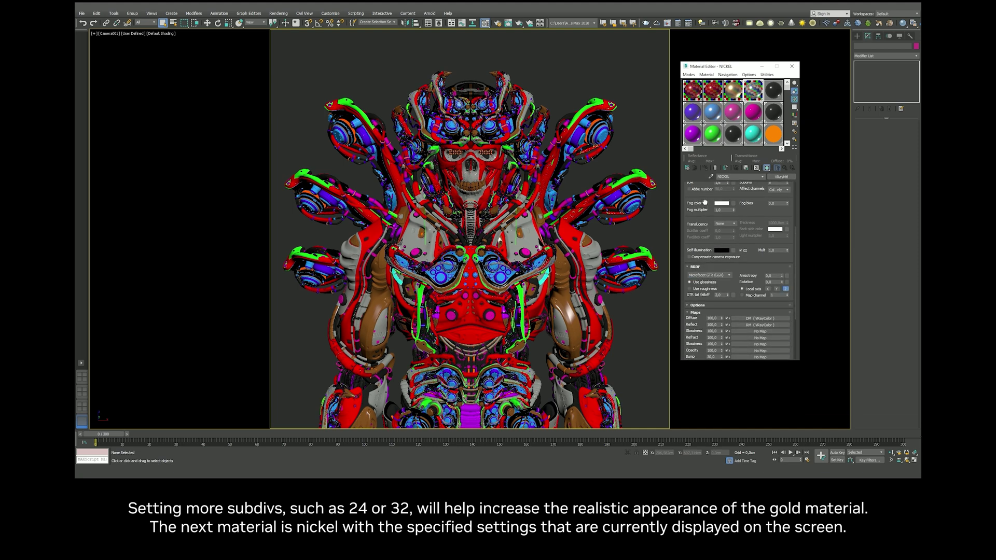
pyautogui.scroll(5, 708, 282)
pyautogui.scroll(1, 708, 283)
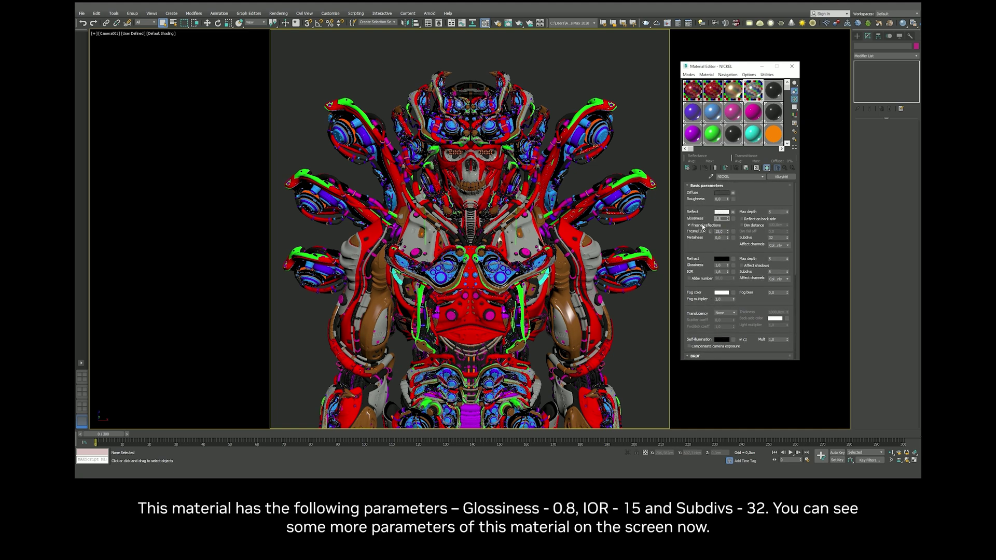
pyautogui.click(753, 96)
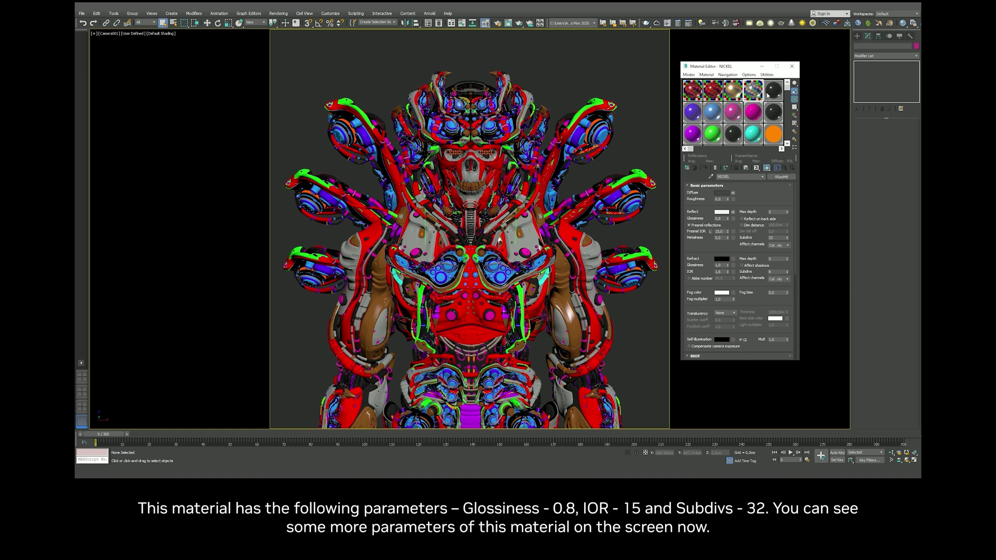
# Inspect NICKEL's diffuse and reflect VRayColor maps, then select RUBBER_1
pyautogui.click(732, 192)
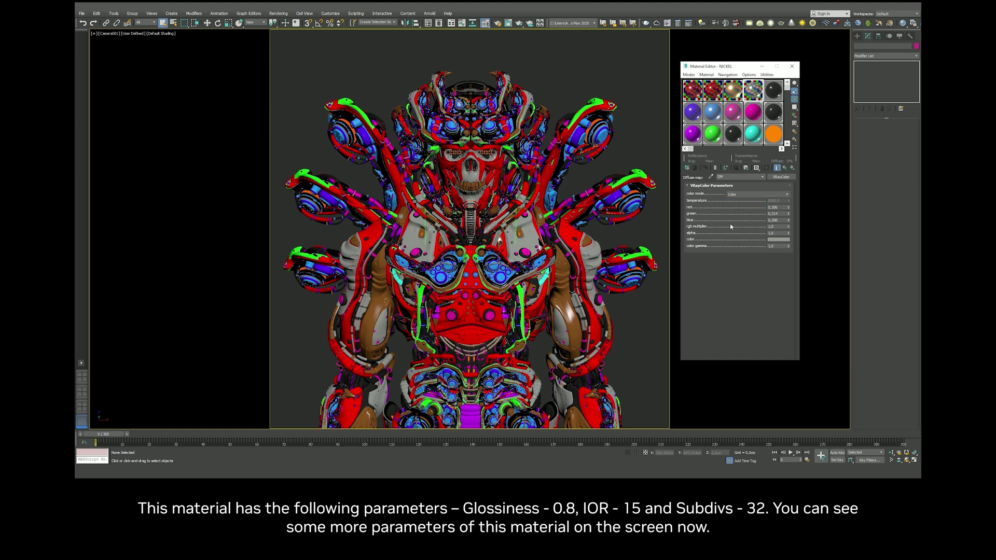
pyautogui.click(782, 169)
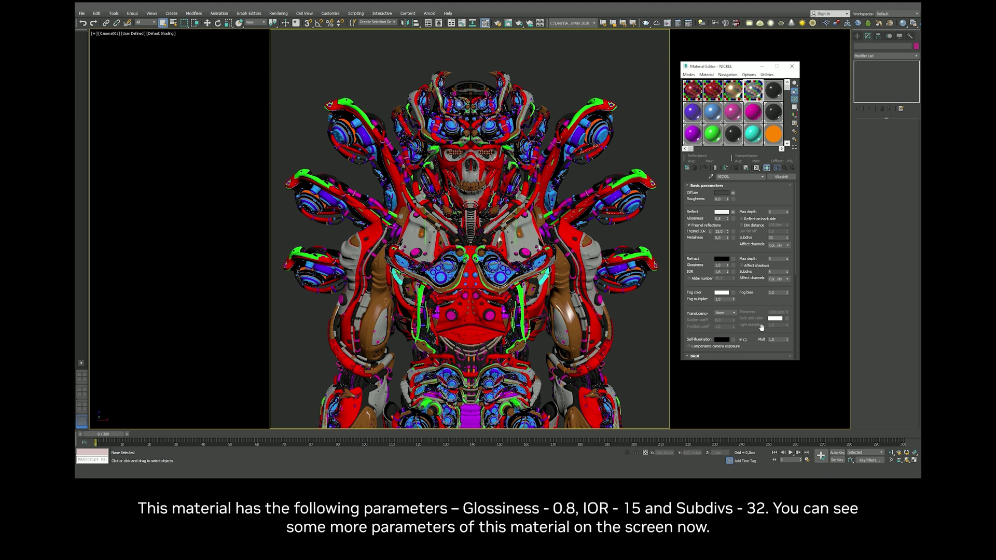
pyautogui.moveTo(763, 362); pyautogui.dragTo(763, 425)
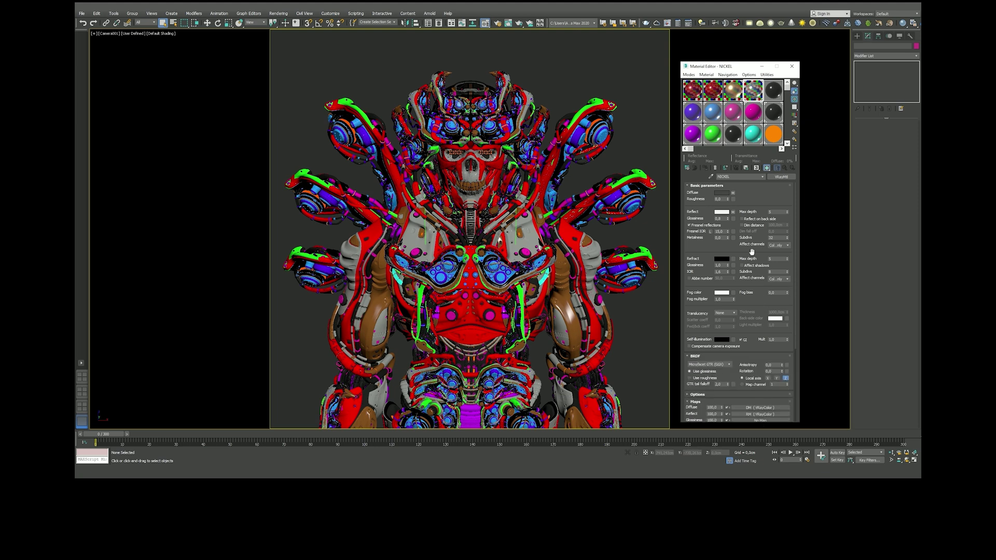
pyautogui.click(741, 222)
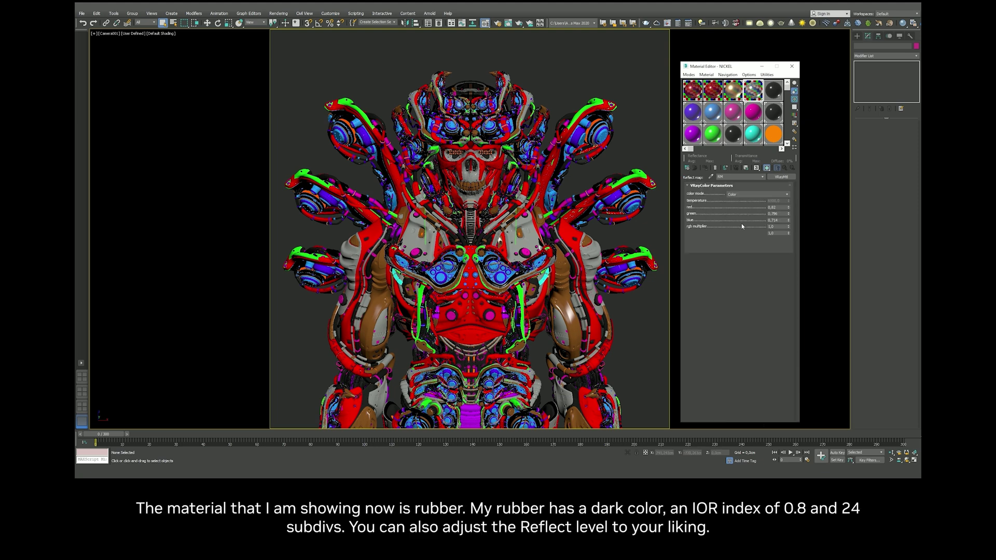
pyautogui.click(786, 169)
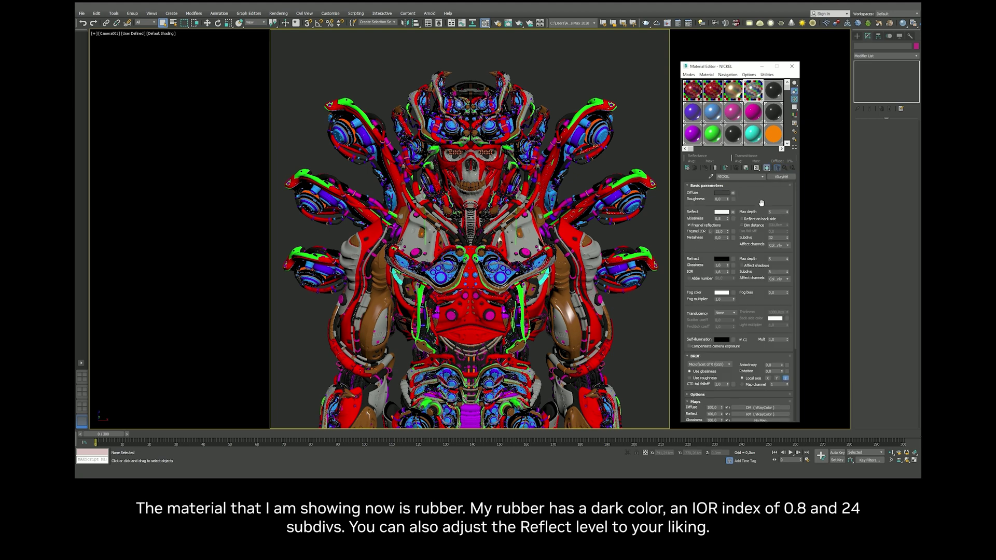
pyautogui.click(773, 92)
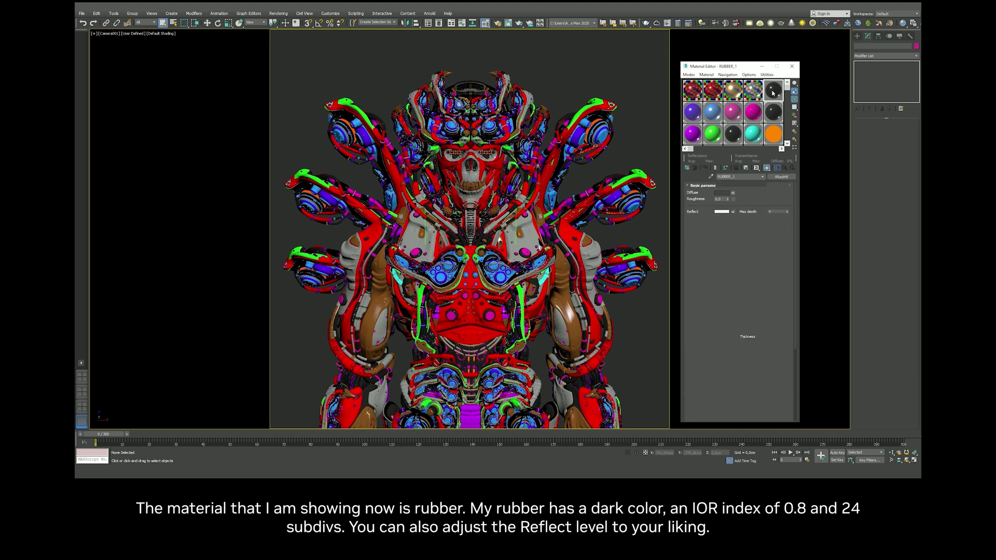
pyautogui.click(722, 192)
pyautogui.moveTo(242, 58)
pyautogui.mouseDown()
pyautogui.moveTo(254, 48)
pyautogui.moveTo(228, 47)
pyautogui.mouseUp()
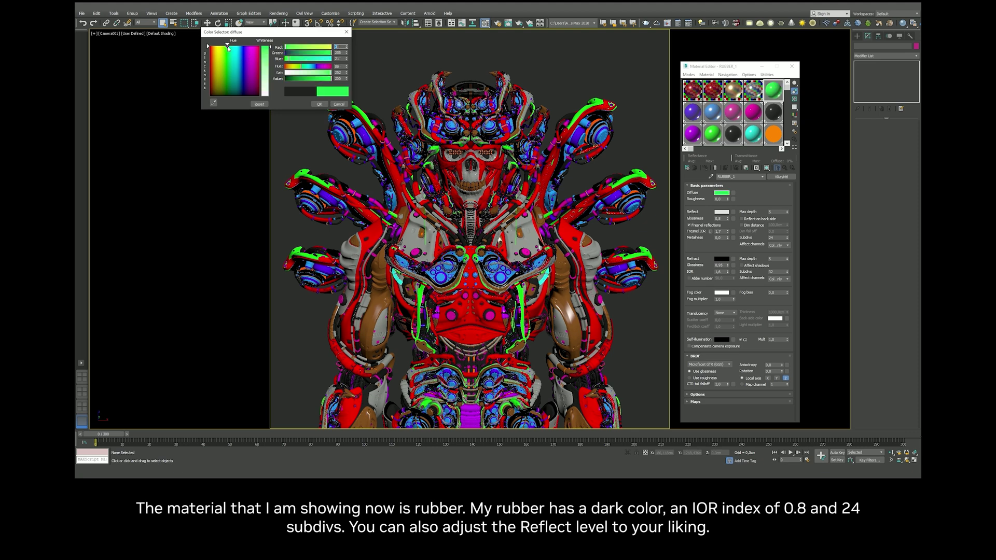
pyautogui.click(339, 104)
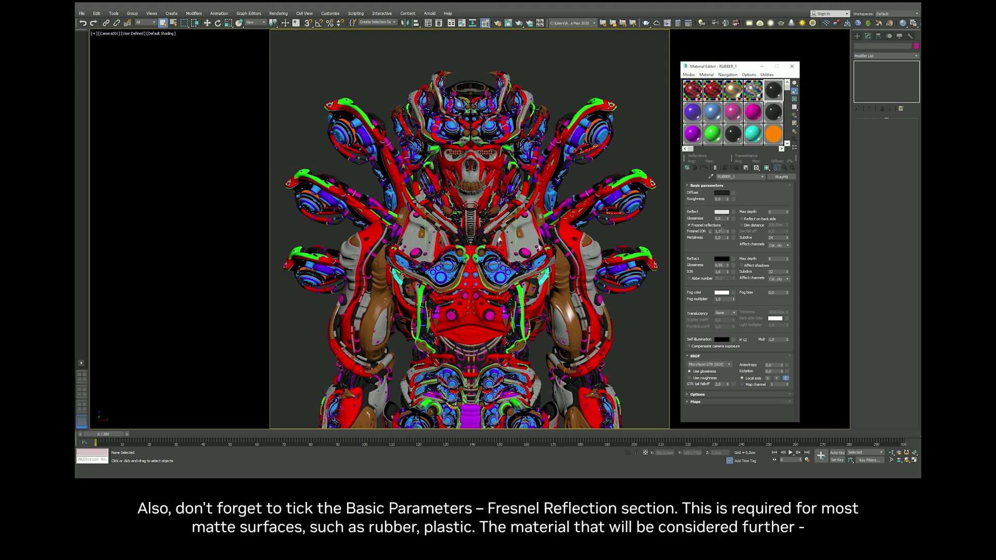
pyautogui.click(718, 232)
pyautogui.hotkey('shift', 'Tab')
pyautogui.press('Return')
pyautogui.click(699, 113)
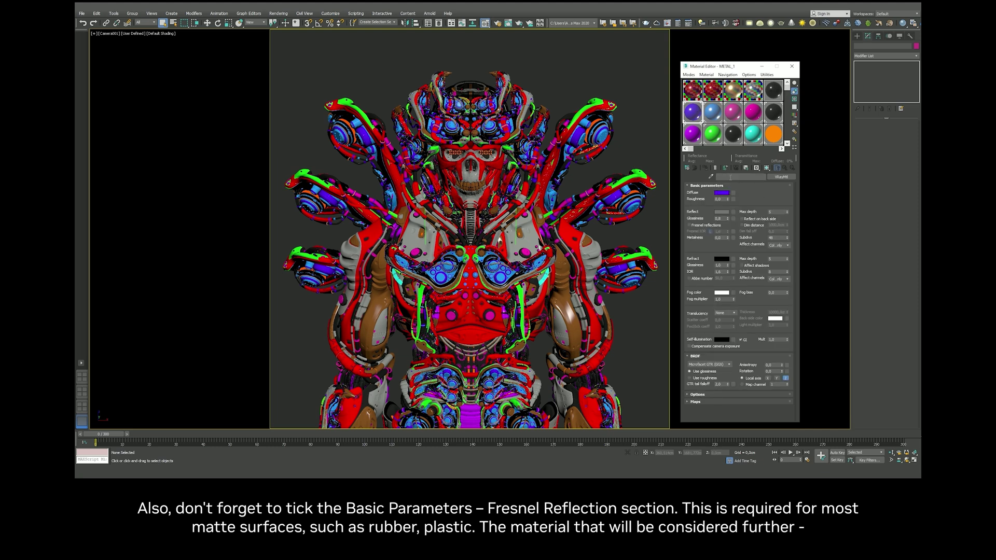
# Preview a magenta diffuse on METAL_1, cancel it, and set reflect subdivs to 32
pyautogui.click(721, 193)
pyautogui.moveTo(245, 46); pyautogui.dragTo(251, 47)
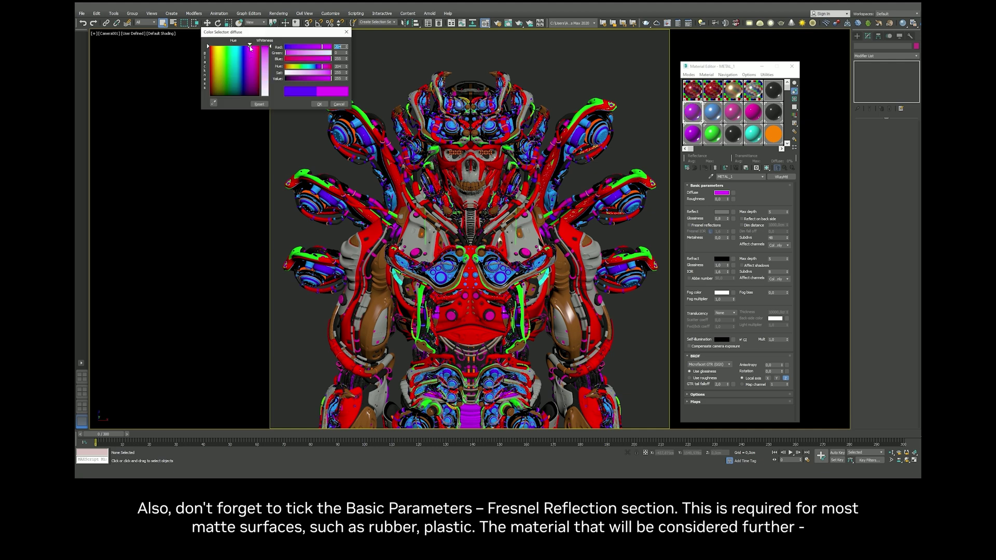
pyautogui.click(338, 104)
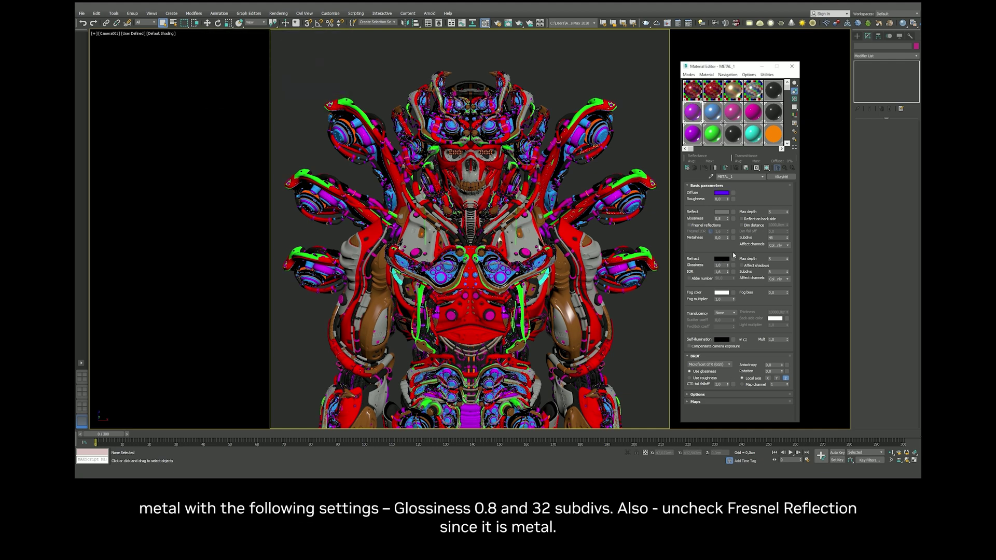
pyautogui.doubleClick(778, 237)
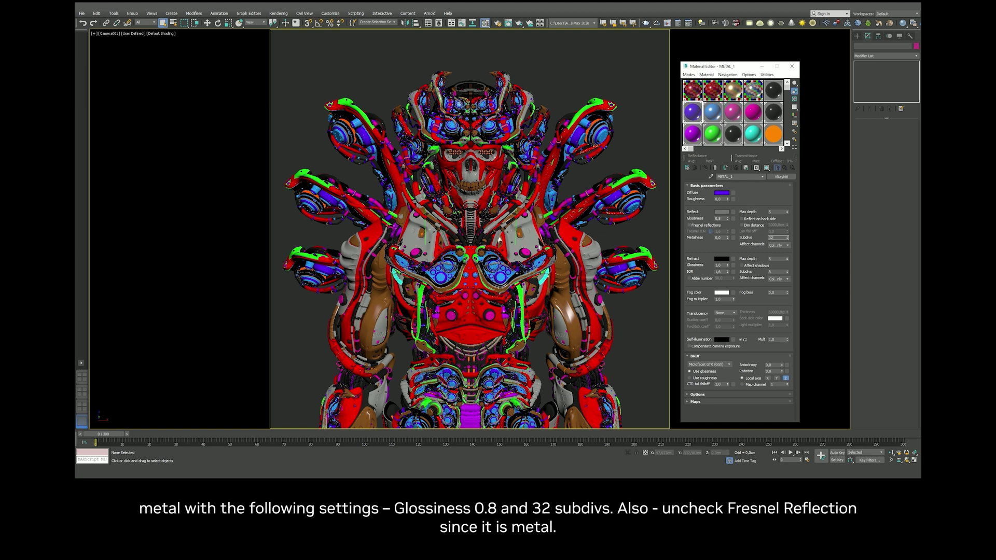
pyautogui.press('Return')
# Select METAL_2 and preview a green diffuse, cancelling to keep it blue
pyautogui.click(713, 112)
pyautogui.click(722, 192)
pyautogui.moveTo(240, 60); pyautogui.dragTo(225, 61)
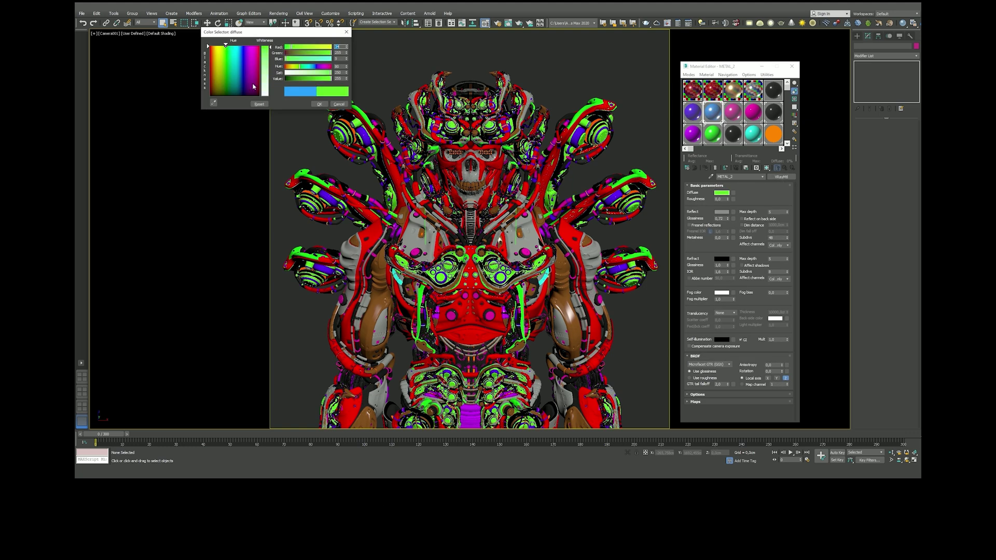
pyautogui.click(339, 104)
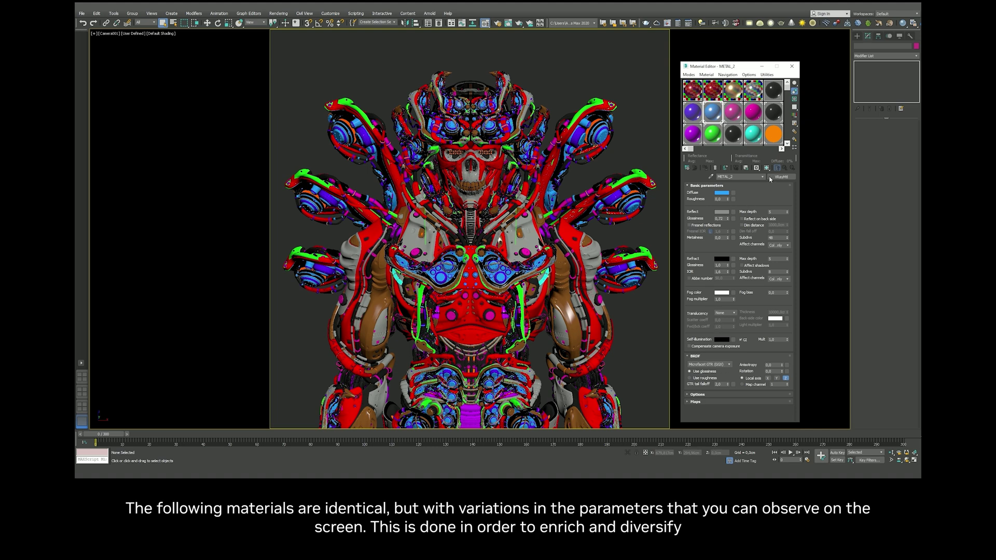
# Preview a green-cyan diffuse on METAL_3 keeping magenta, check glossiness and subdivs 48, then select RUBBER_2
pyautogui.click(733, 112)
pyautogui.click(721, 192)
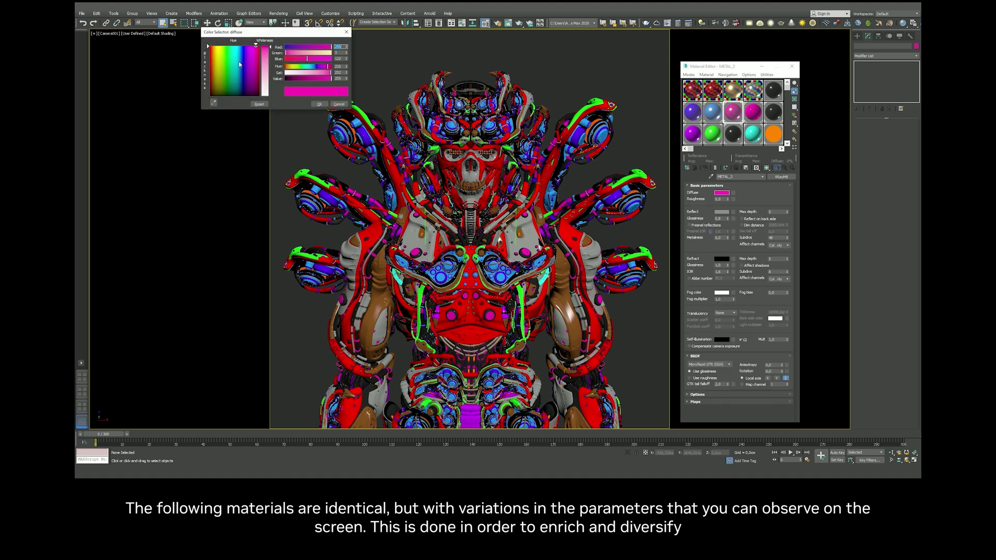
pyautogui.moveTo(240, 65); pyautogui.dragTo(224, 45)
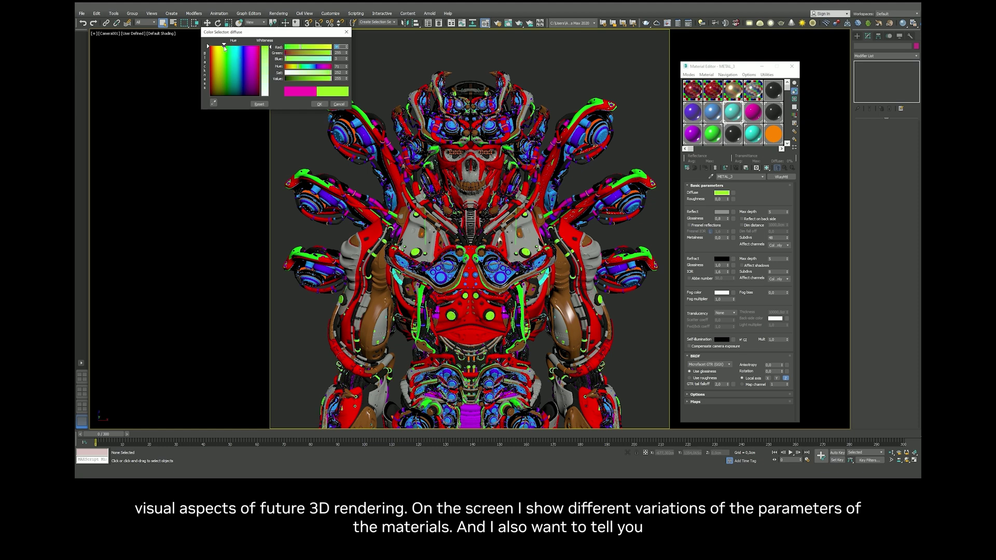
pyautogui.click(338, 105)
pyautogui.click(723, 219)
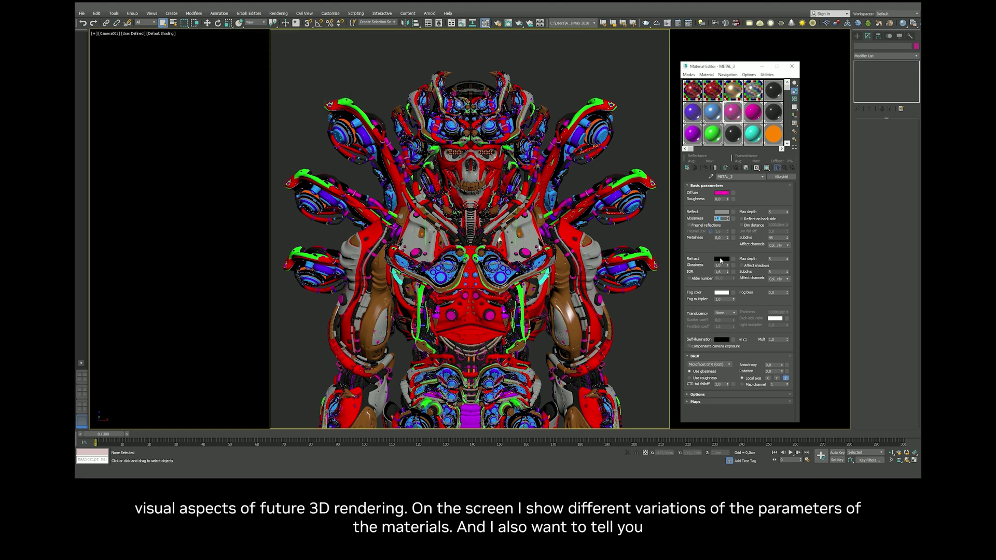
pyautogui.click(773, 237)
pyautogui.click(749, 114)
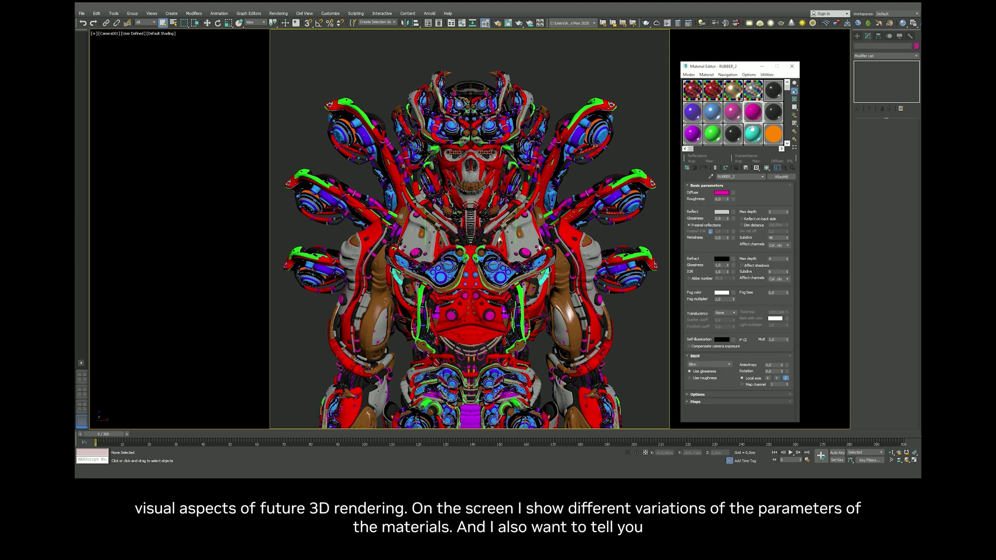
# Keep RUBBER_2's magenta diffuse and change its reflect subdivs from 48 to 32
pyautogui.click(720, 193)
pyautogui.moveTo(228, 62)
pyautogui.mouseDown()
pyautogui.moveTo(211, 48)
pyautogui.moveTo(229, 48)
pyautogui.mouseUp()
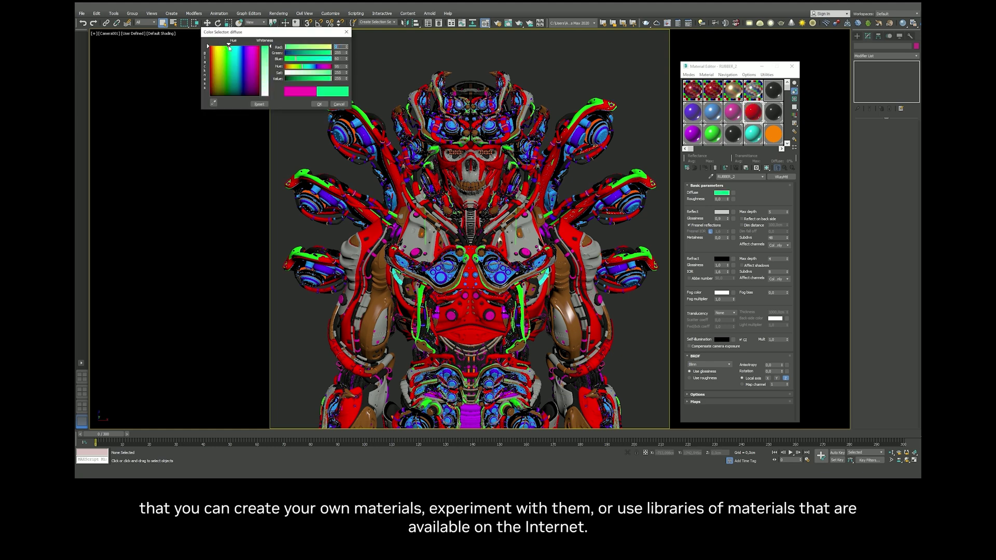
pyautogui.click(339, 103)
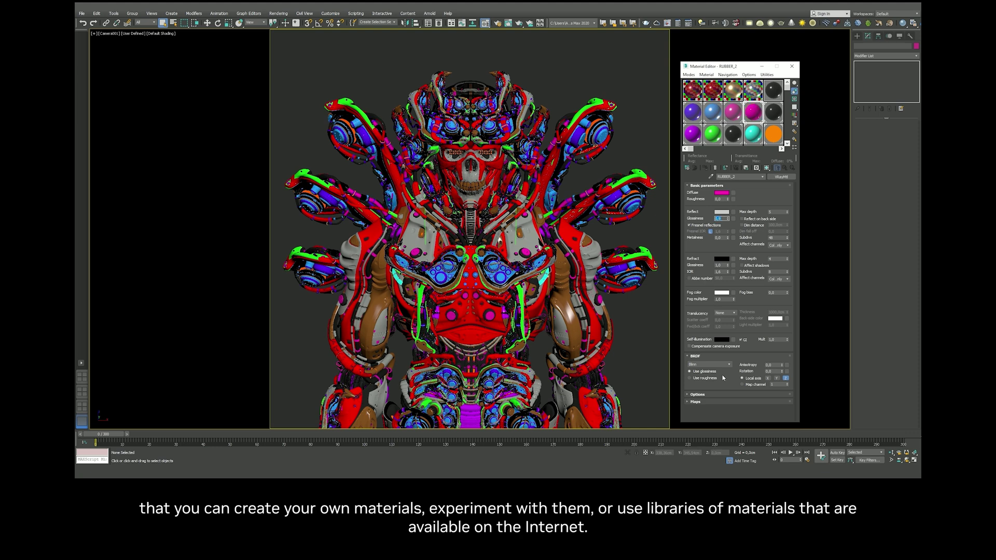
pyautogui.doubleClick(777, 237)
pyautogui.write('32')
pyautogui.press('Return')
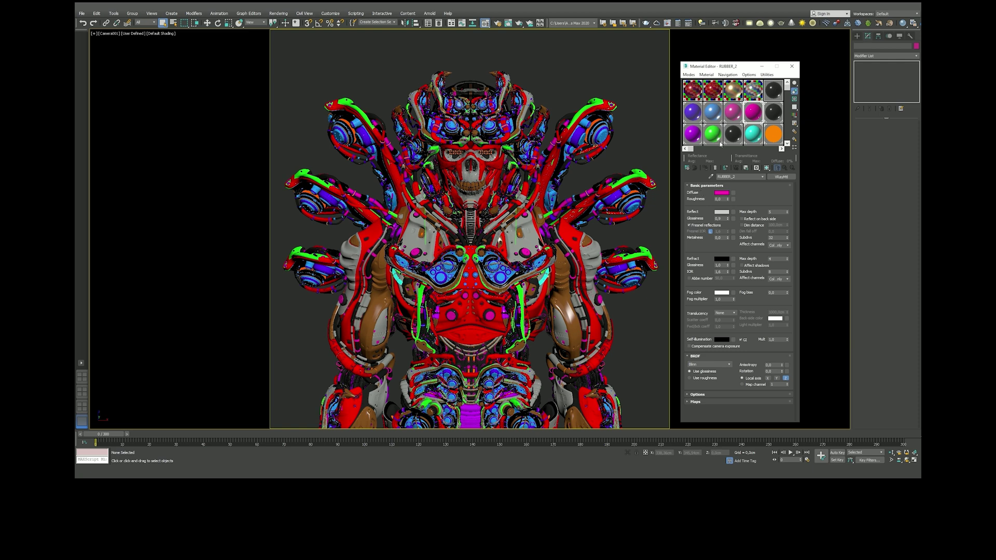
# Review RUBBER_3's reflection glossiness and Maps settings
pyautogui.click(773, 112)
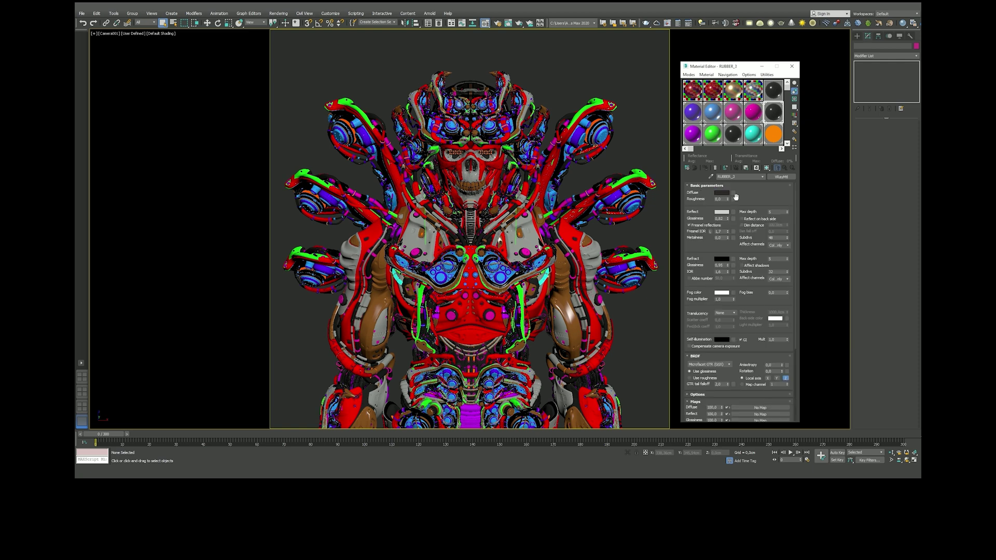
pyautogui.scroll(-3, 708, 259)
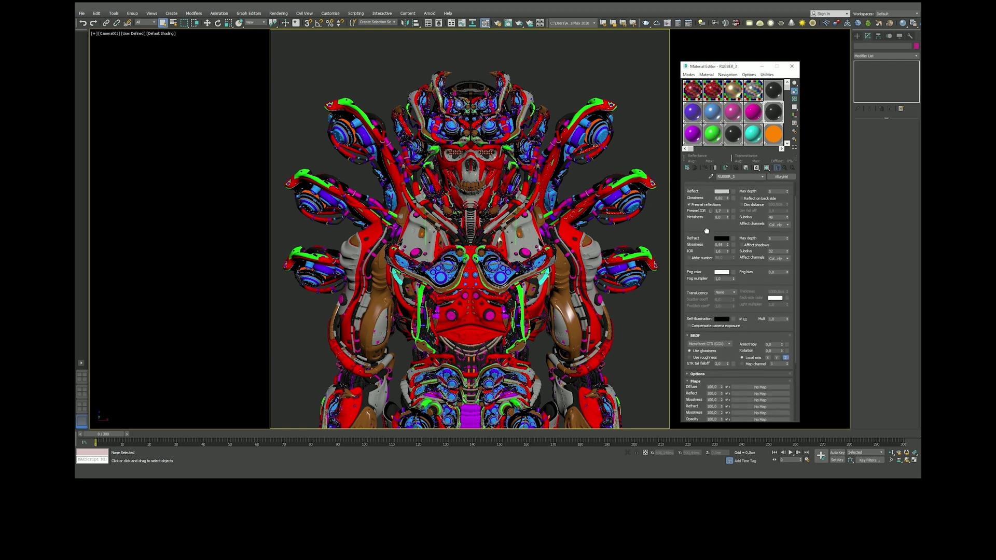
pyautogui.scroll(3, 708, 269)
pyautogui.doubleClick(720, 218)
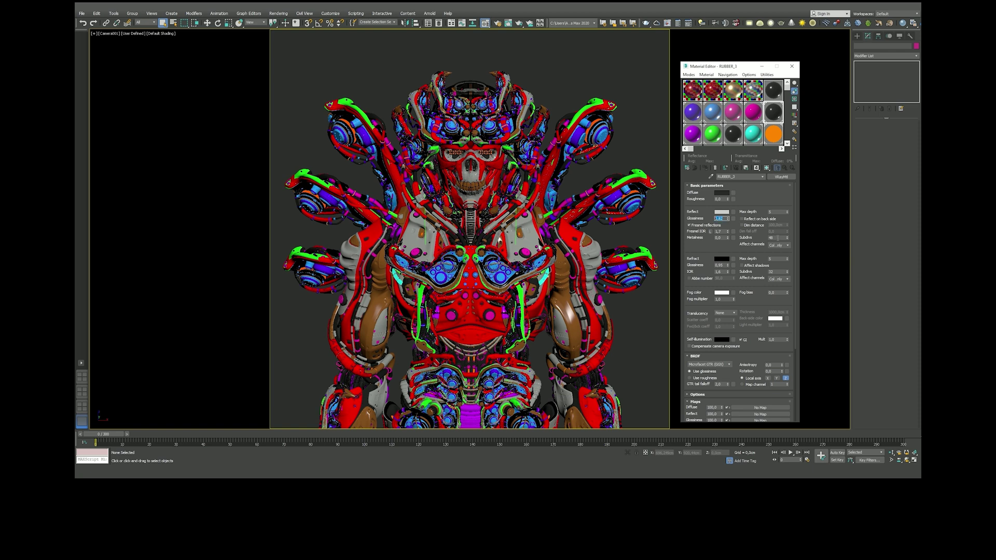
pyautogui.moveTo(716, 248); pyautogui.dragTo(710, 174)
pyautogui.scroll(2, 704, 218)
pyautogui.scroll(2, 703, 219)
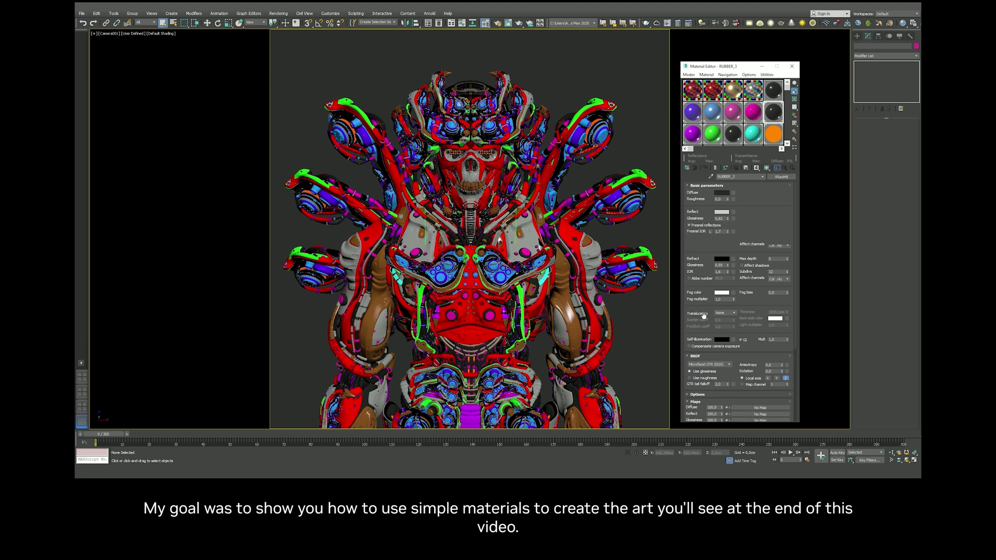
# Select purple RUBBER_4, edit its reflection subdivs, and set its reflection model to GGX
pyautogui.click(693, 133)
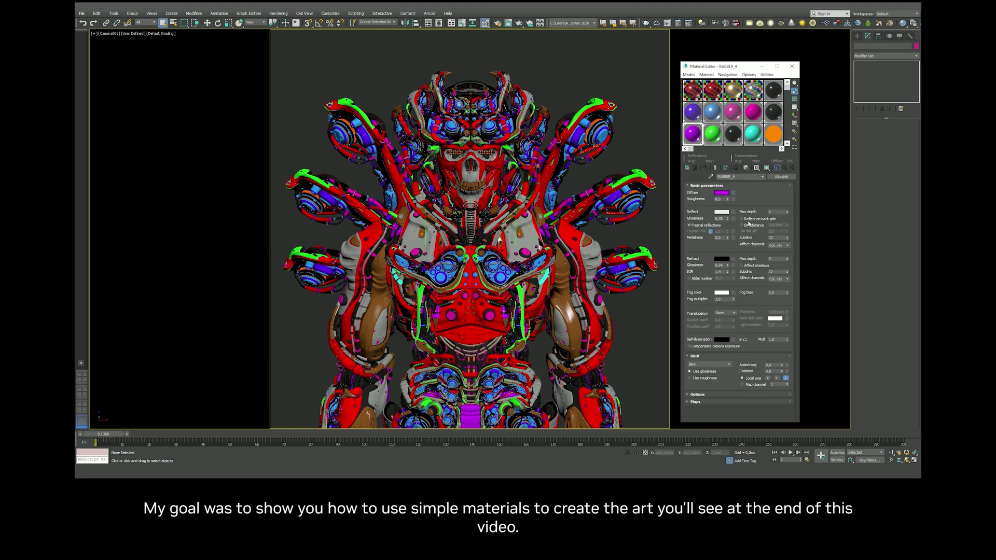
pyautogui.doubleClick(778, 238)
pyautogui.click(707, 374)
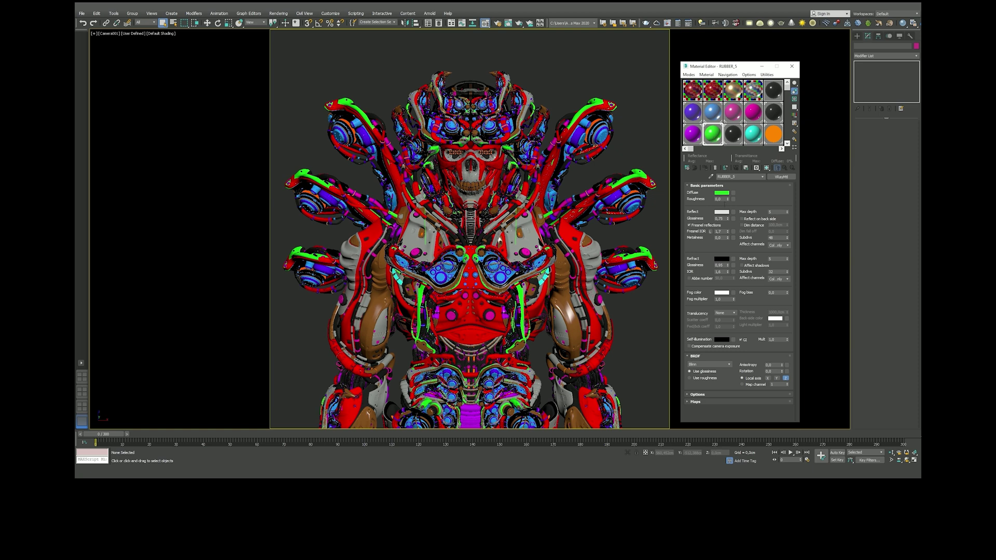
# Edit RUBBER_5's subdivs keeping its green diffuse, and set RUBBER_6's reflect subdivs to 32
pyautogui.doubleClick(776, 237)
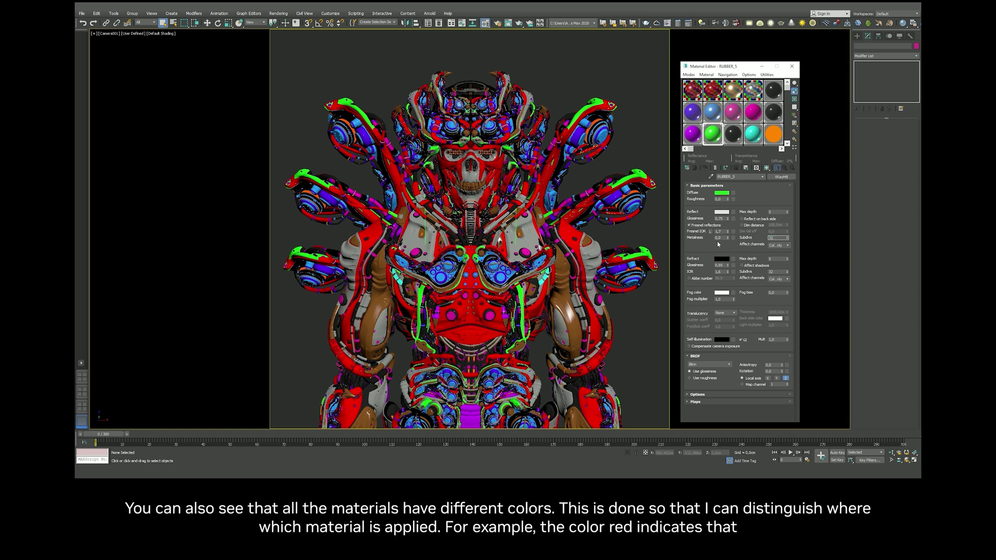
pyautogui.click(726, 194)
pyautogui.moveTo(226, 47); pyautogui.dragTo(231, 47)
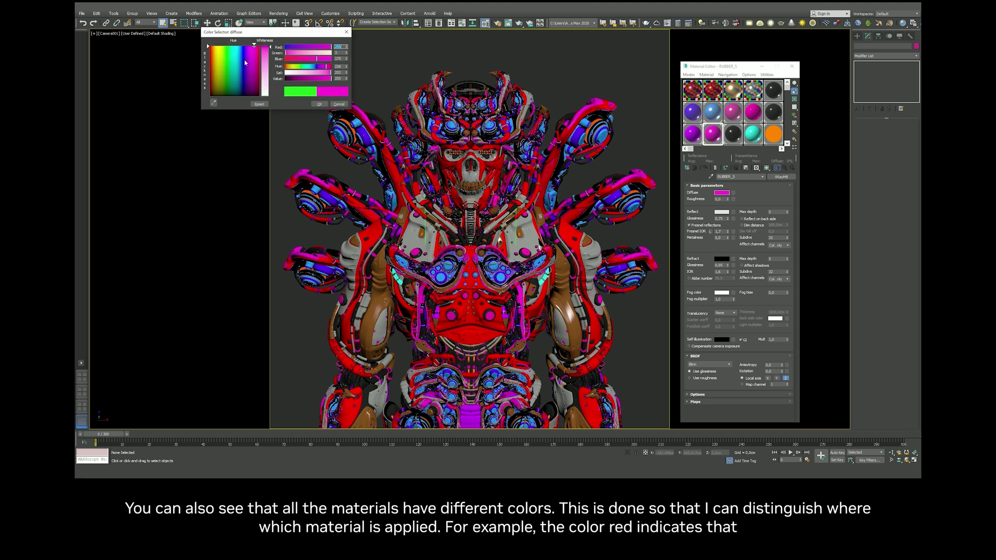
pyautogui.click(319, 104)
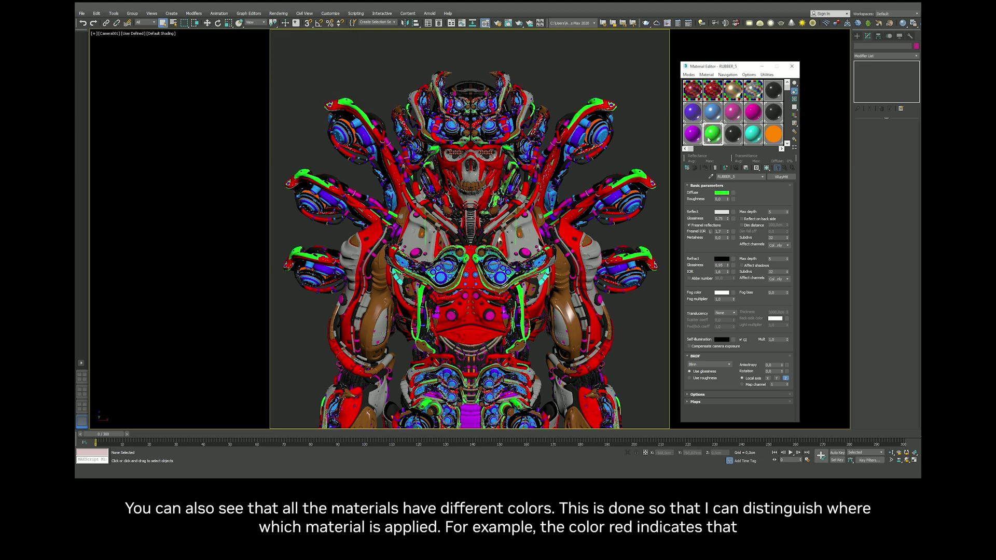
pyautogui.click(734, 137)
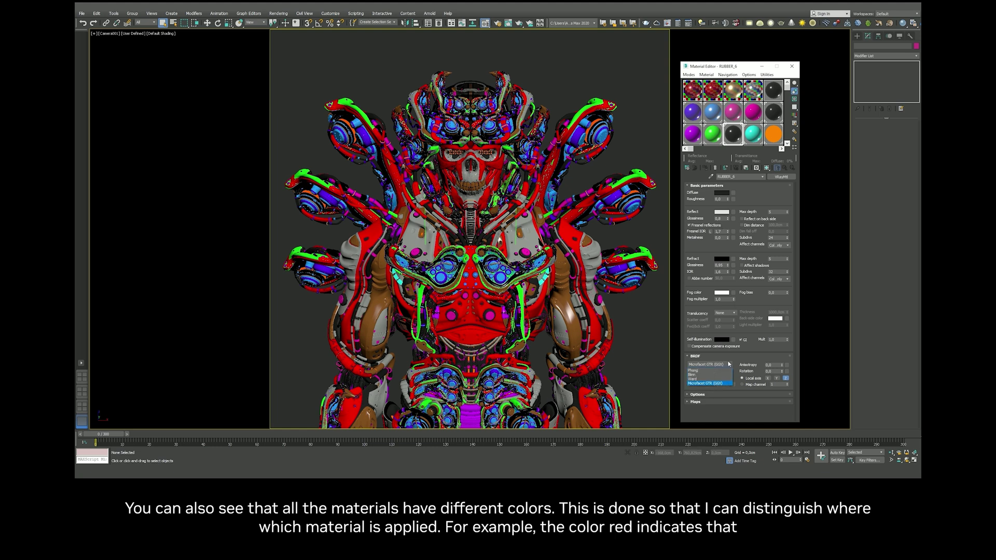
pyautogui.doubleClick(777, 237)
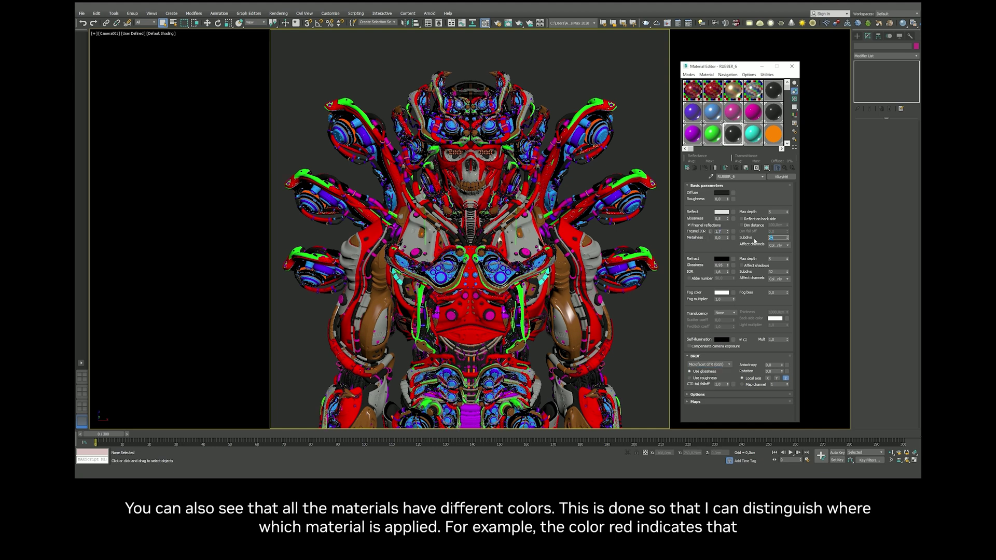
pyautogui.write('2')
# Give METAL_4 the Microfacet GTR (GGX) reflection model with reflect subdivs 32
pyautogui.click(753, 135)
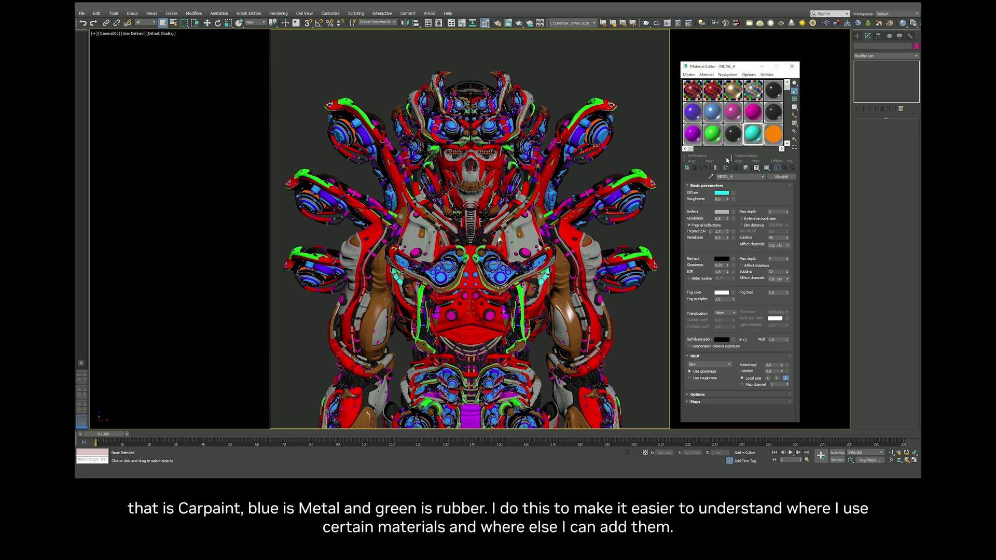
pyautogui.click(725, 364)
pyautogui.click(717, 384)
pyautogui.doubleClick(765, 238)
pyautogui.click(702, 254)
# Select LIGHT and preview magenta and yellow-green glow colours, keeping it orange
pyautogui.click(773, 134)
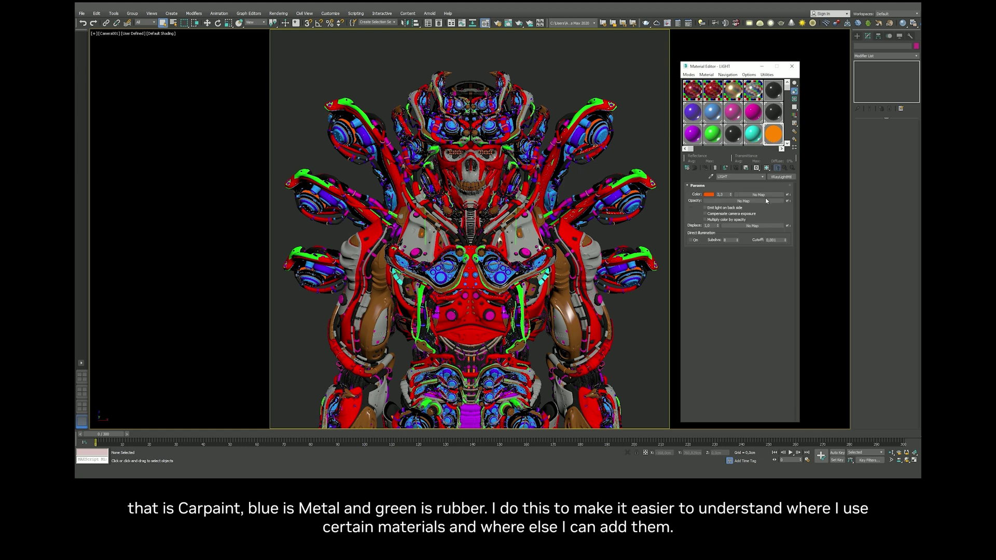
pyautogui.click(708, 194)
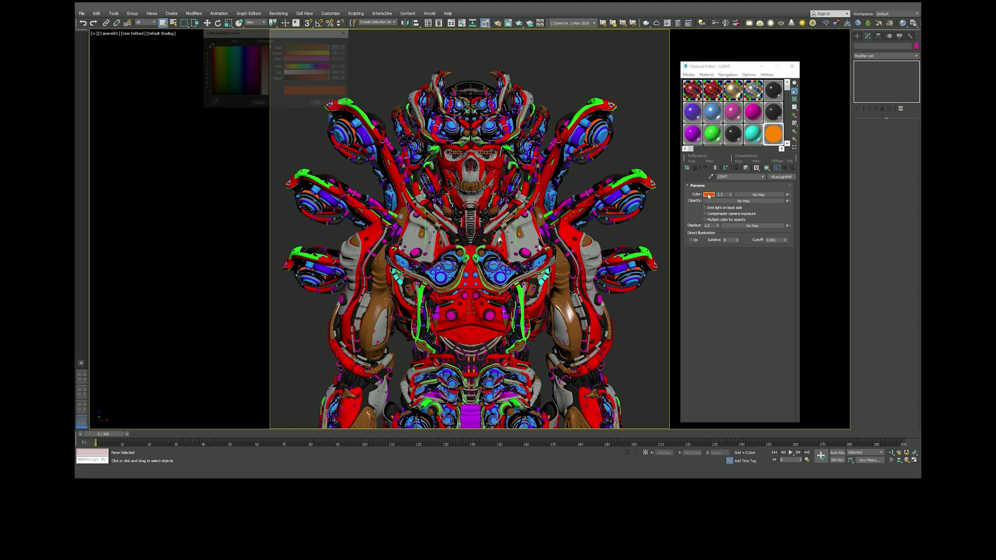
pyautogui.click(253, 47)
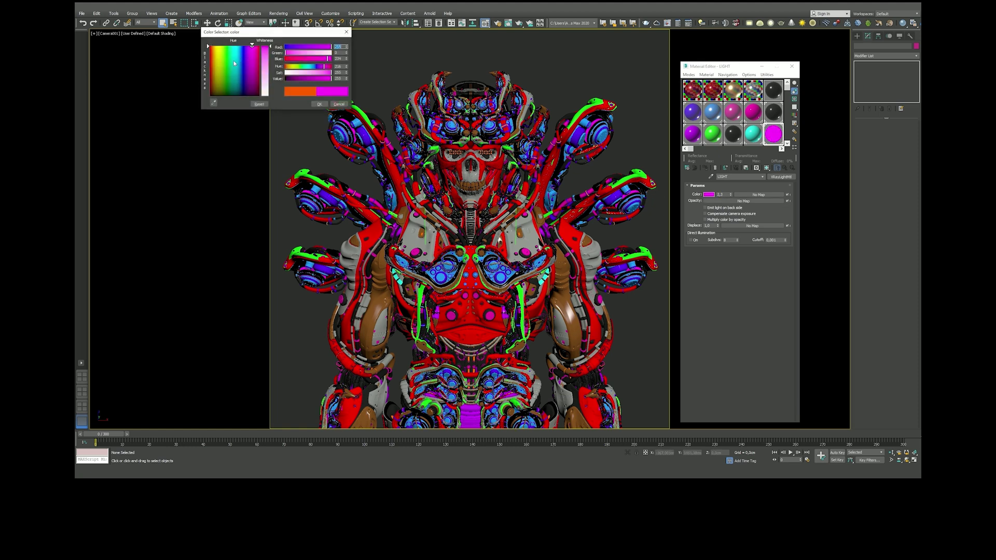
pyautogui.click(224, 46)
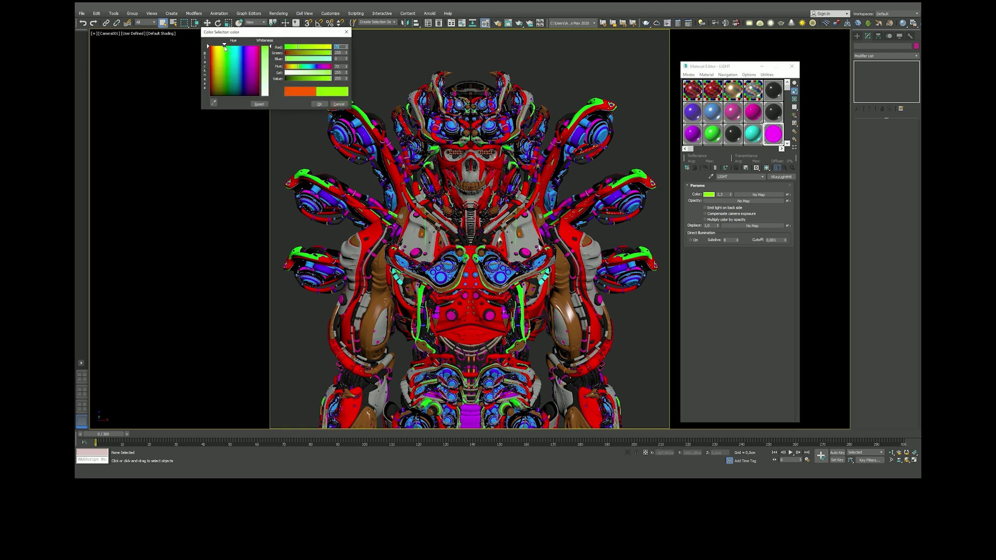
pyautogui.click(339, 105)
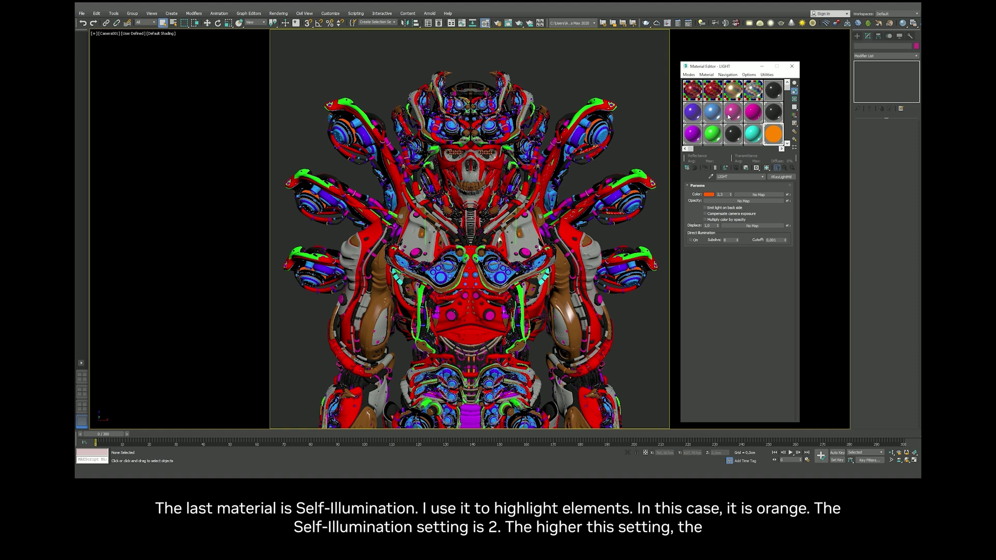
# Dismiss the material and viewport right-click menus, then open RED_1's diffuse Falloff map
pyautogui.rightClick(780, 178)
pyautogui.press('Escape')
pyautogui.rightClick(162, 68)
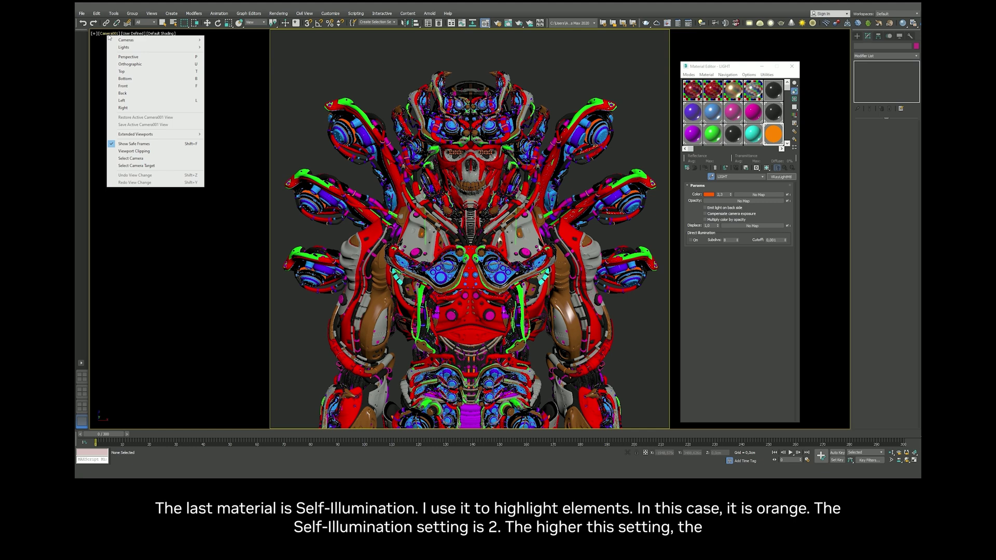
pyautogui.click(773, 137)
pyautogui.click(696, 94)
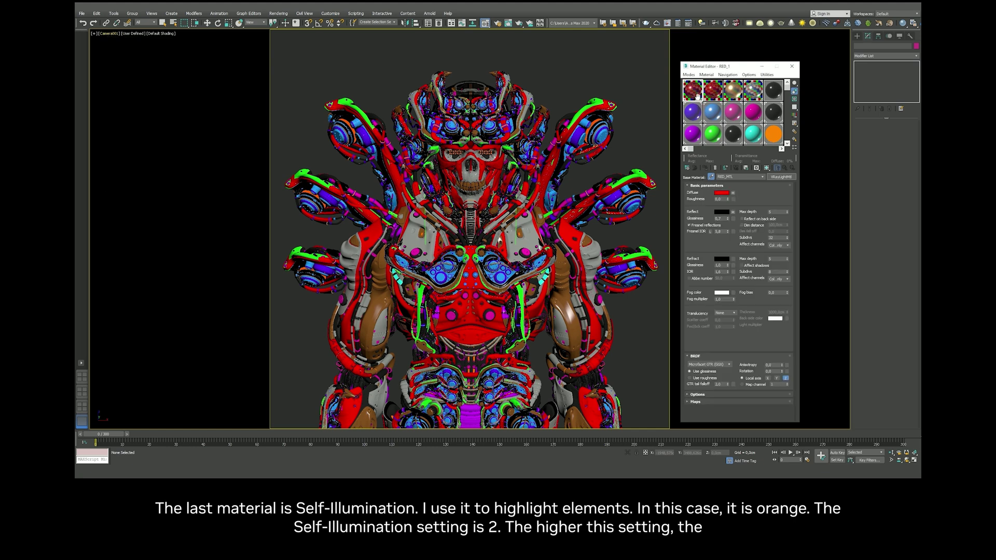
pyautogui.click(733, 193)
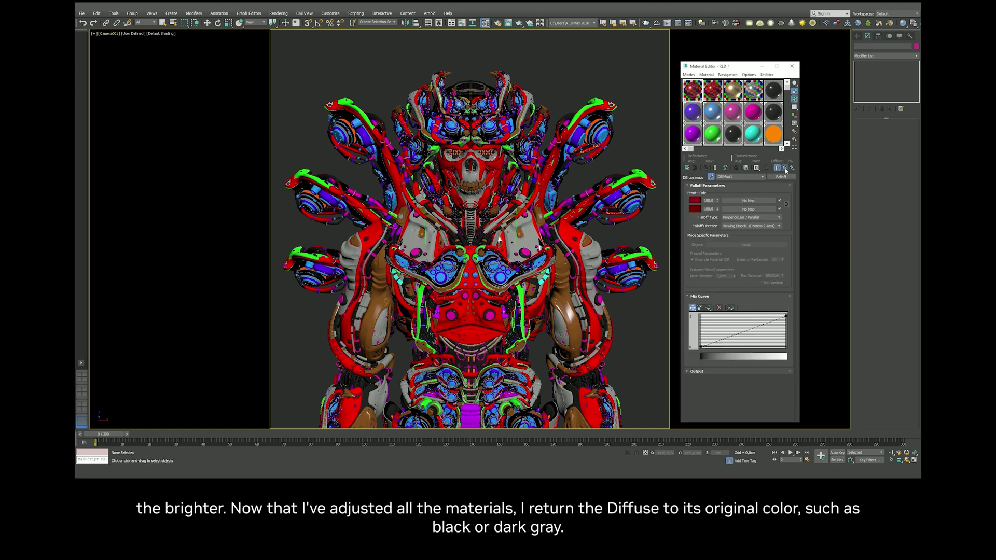
# Darken RED_1's diffuse colour to black
pyautogui.click(785, 167)
pyautogui.click(721, 193)
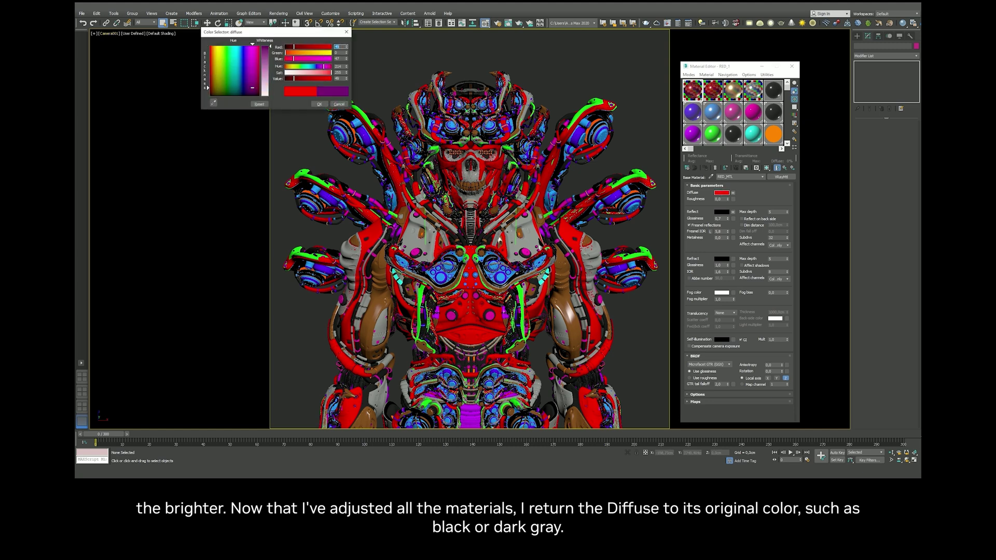
pyautogui.moveTo(302, 79); pyautogui.dragTo(286, 79)
pyautogui.click(319, 104)
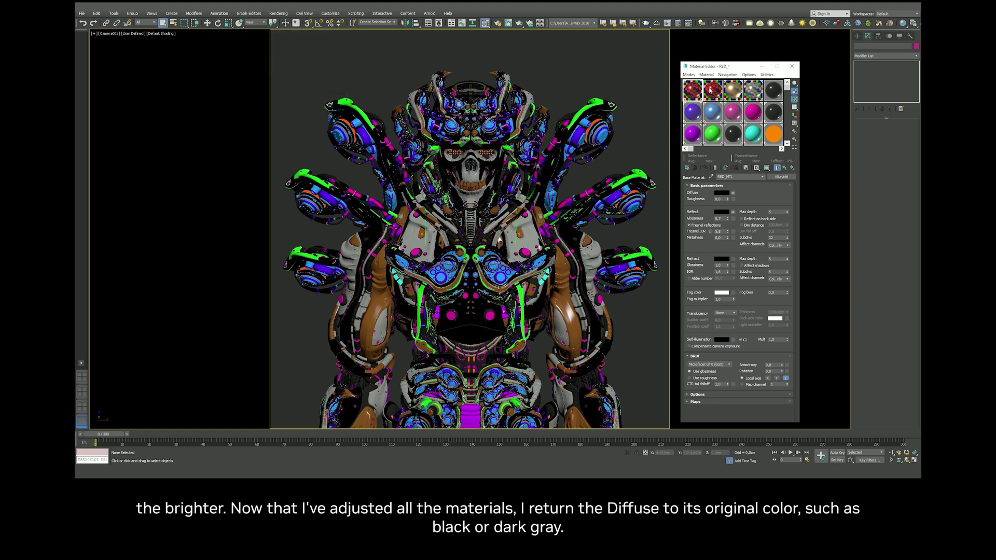
# Darken METAL_1's diffuse colour to near-black
pyautogui.click(755, 91)
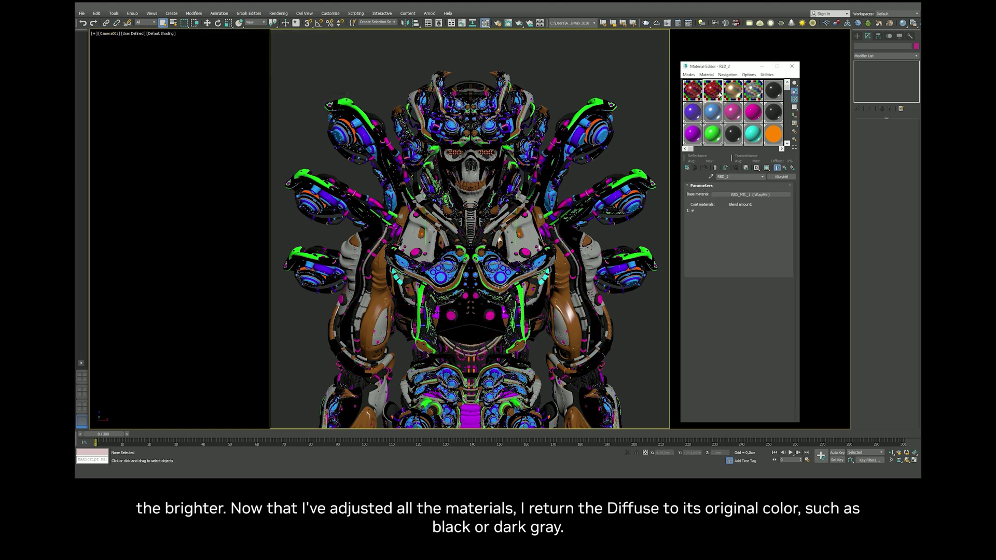
pyautogui.click(773, 91)
pyautogui.click(722, 193)
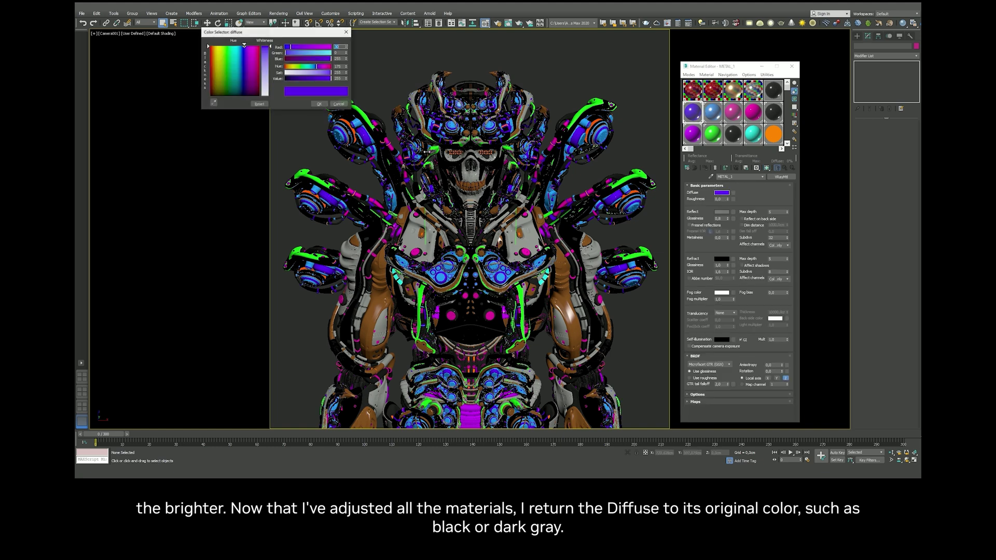
pyautogui.moveTo(331, 79); pyautogui.dragTo(285, 78)
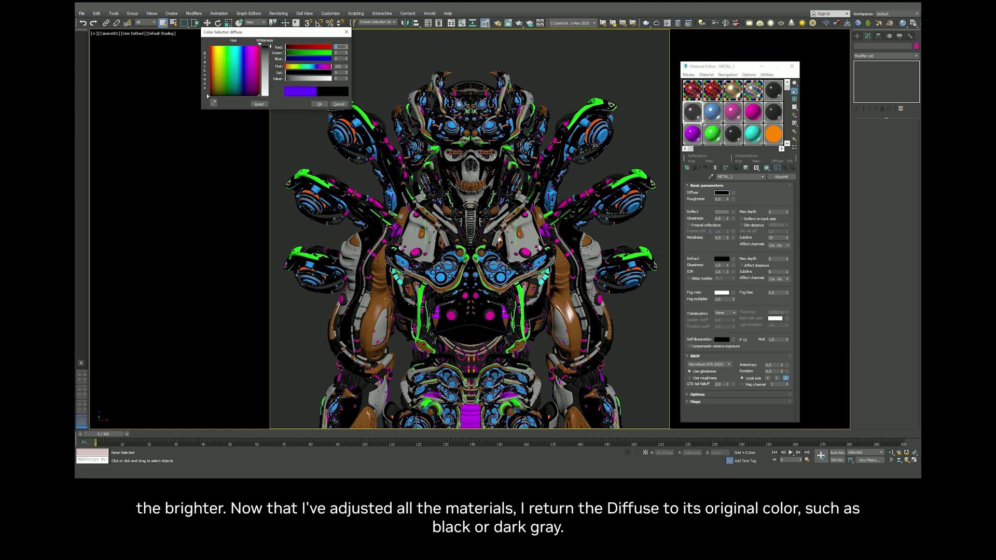
pyautogui.click(318, 104)
pyautogui.click(722, 192)
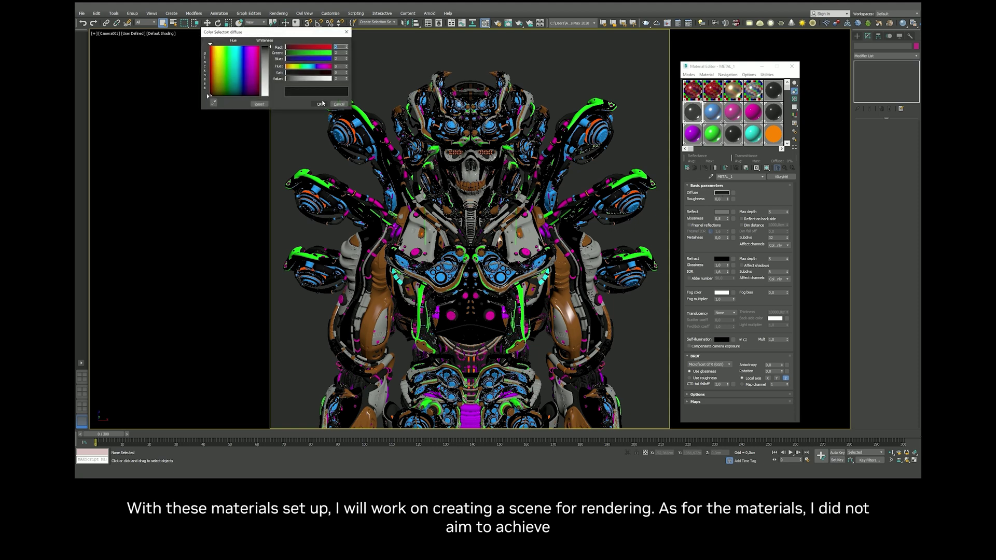
pyautogui.click(320, 103)
# Turn the blue METAL_2 and magenta METAL_3 diffuse colours near-black
pyautogui.click(712, 111)
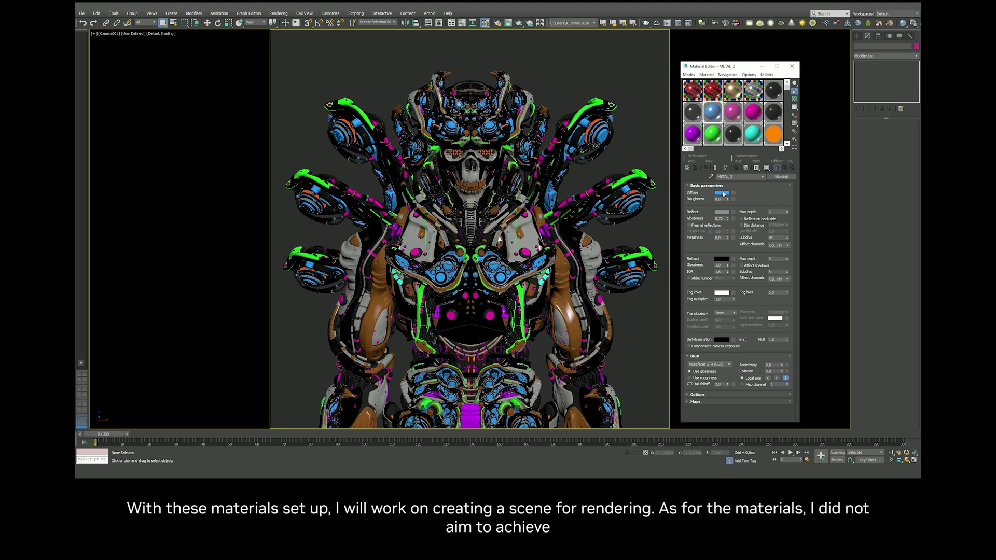
pyautogui.click(721, 192)
pyautogui.moveTo(264, 50); pyautogui.dragTo(265, 94)
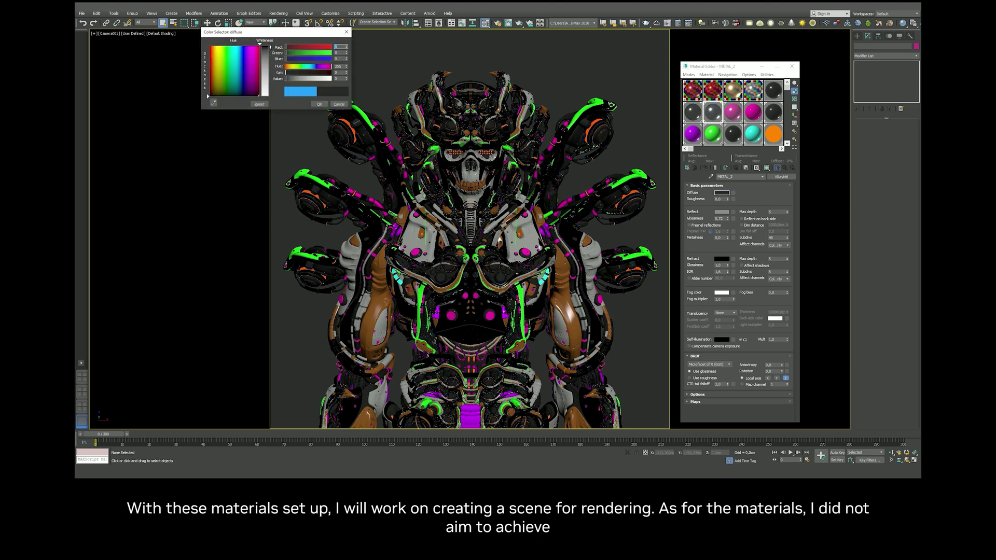
pyautogui.click(320, 104)
pyautogui.click(733, 112)
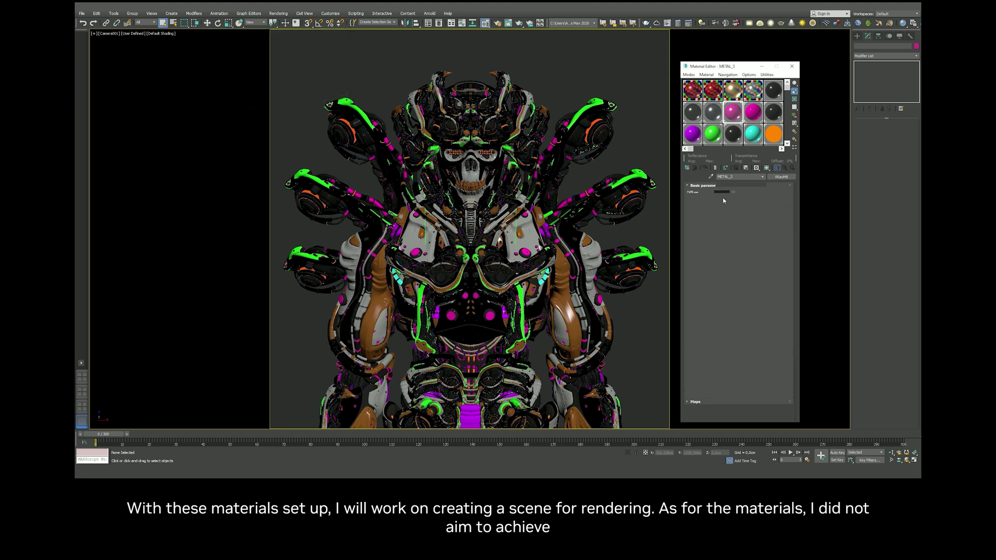
pyautogui.click(722, 193)
pyautogui.moveTo(265, 48); pyautogui.dragTo(264, 96)
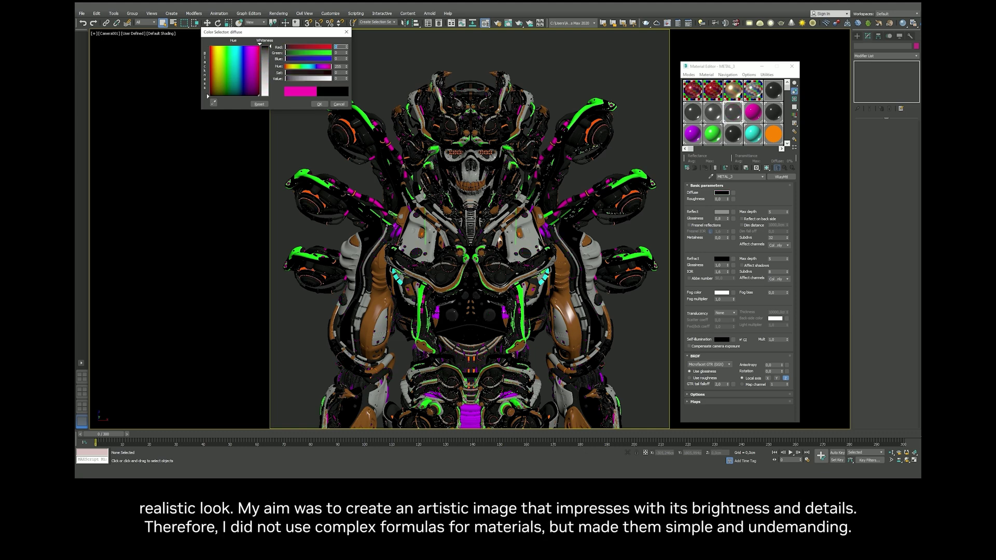
pyautogui.click(318, 104)
# Turn the magenta RUBBER_2 and purple RUBBER_4 diffuse colours near-black
pyautogui.click(753, 111)
pyautogui.click(722, 193)
pyautogui.moveTo(299, 79); pyautogui.dragTo(286, 78)
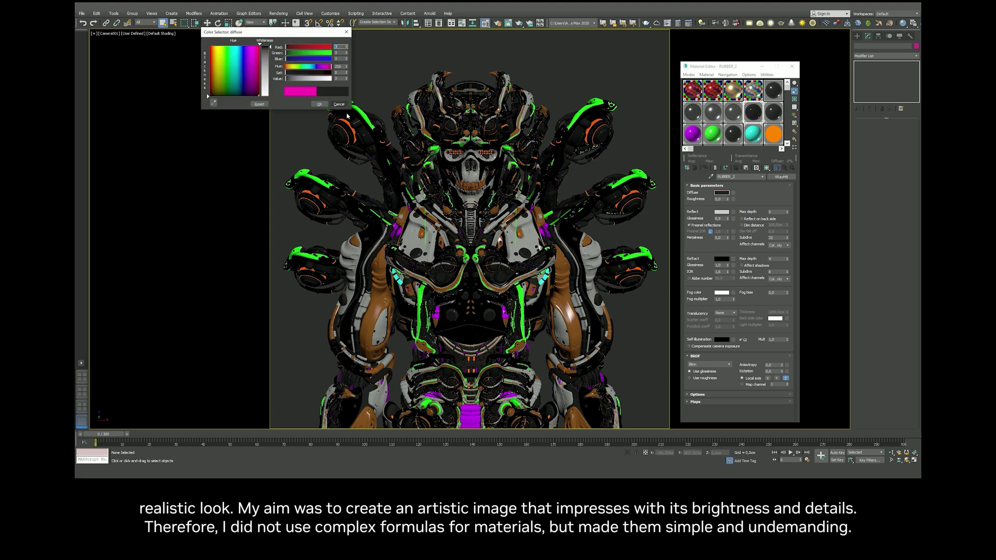
pyautogui.click(320, 104)
pyautogui.click(692, 134)
pyautogui.click(721, 192)
pyautogui.moveTo(297, 79); pyautogui.dragTo(286, 79)
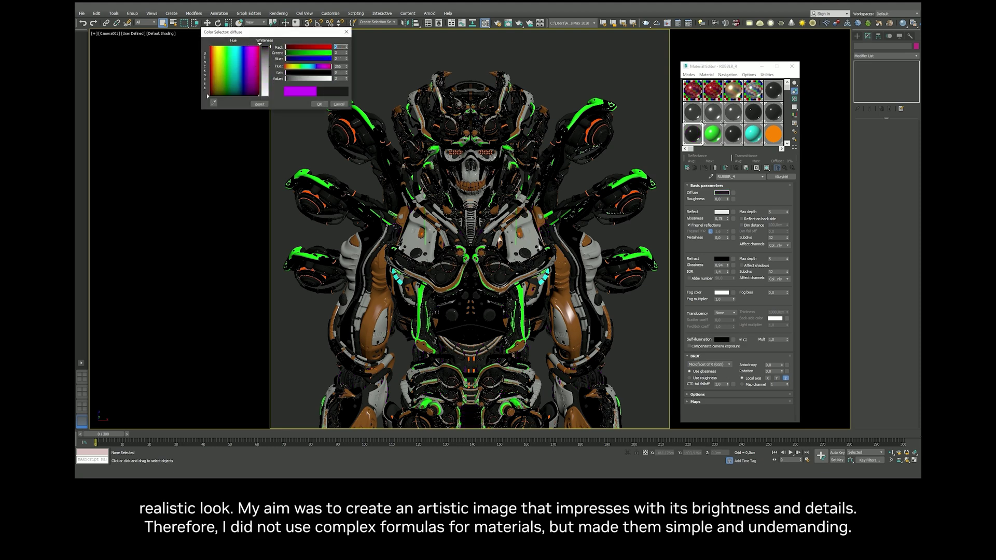
pyautogui.click(319, 104)
# Turn the green RUBBER_5 and cyan METAL_4 diffuse colours near-black
pyautogui.click(713, 137)
pyautogui.click(722, 193)
pyautogui.moveTo(331, 79); pyautogui.dragTo(285, 79)
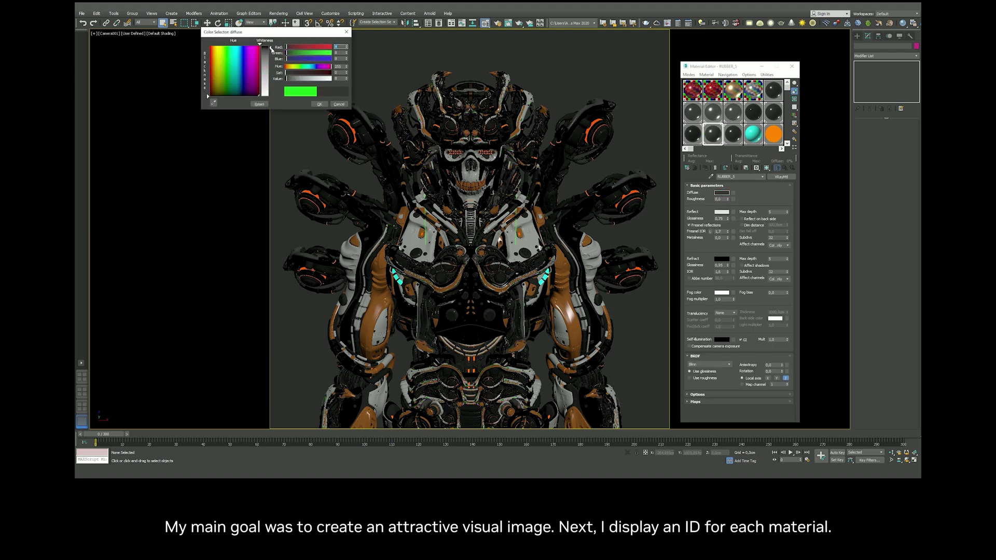
pyautogui.click(318, 105)
pyautogui.click(753, 133)
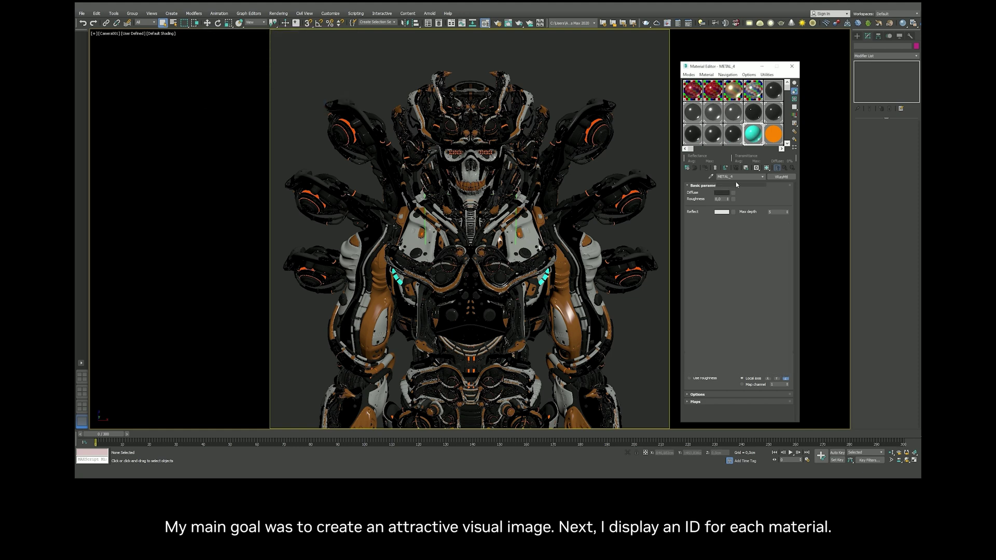
pyautogui.click(722, 193)
pyautogui.click(265, 94)
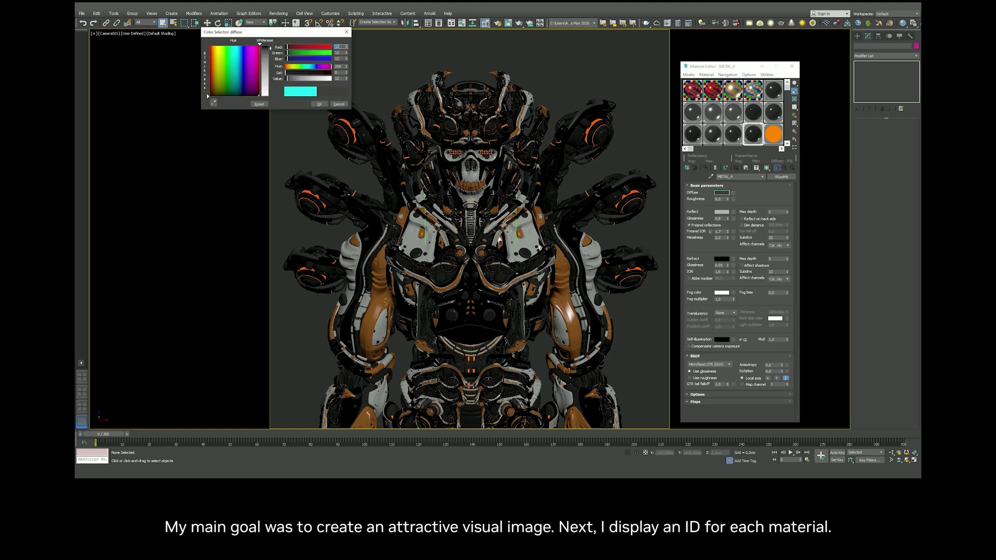
pyautogui.click(320, 105)
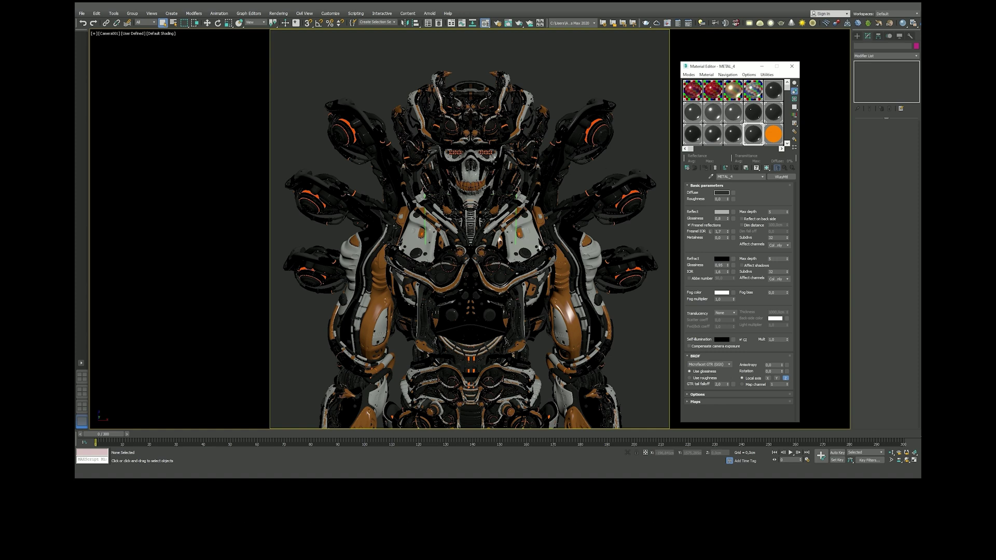
# Step from RED_2 through GOLD and NICKEL to the RUBBER_1 material
pyautogui.moveTo(758, 171); pyautogui.dragTo(760, 192)
pyautogui.click(757, 167)
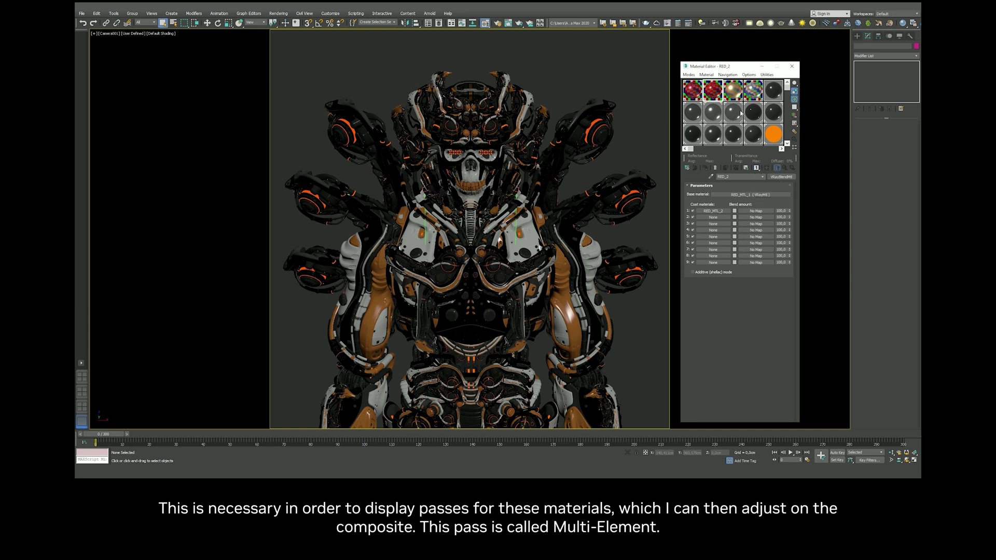
pyautogui.click(758, 168)
pyautogui.click(757, 168)
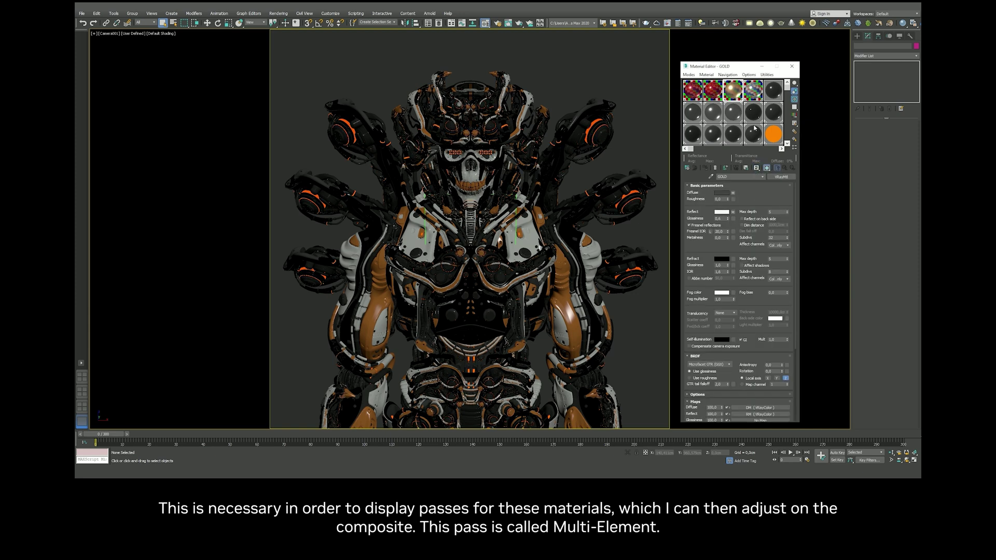
pyautogui.click(758, 169)
# Assign material ID channels to RUBBER_1 through RUBBER_3, and ID 10 to RUBBER_4
pyautogui.moveTo(757, 170)
pyautogui.mouseDown()
pyautogui.moveTo(756, 196)
pyautogui.moveTo(766, 177)
pyautogui.moveTo(762, 200)
pyautogui.moveTo(757, 187)
pyautogui.moveTo(765, 199)
pyautogui.moveTo(774, 185)
pyautogui.moveTo(756, 187)
pyautogui.moveTo(773, 185)
pyautogui.mouseUp()
pyautogui.click(733, 112)
pyautogui.click(773, 112)
pyautogui.click(693, 134)
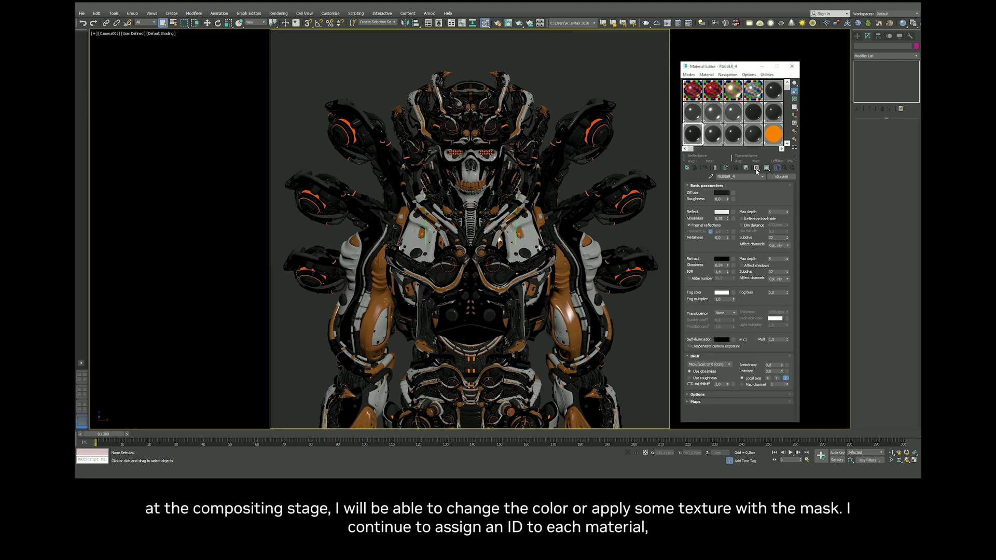
pyautogui.moveTo(756, 168)
pyautogui.mouseDown()
pyautogui.moveTo(773, 202)
pyautogui.moveTo(772, 191)
pyautogui.mouseUp()
pyautogui.click(713, 133)
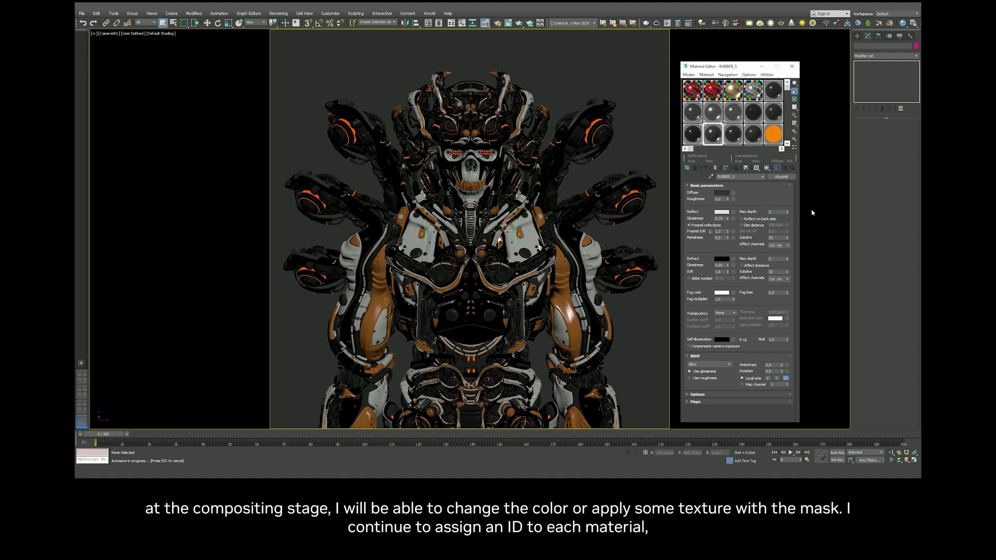
# Give RUBBER_5 material ID 11, then assign IDs to RUBBER_6 and METAL_4
pyautogui.moveTo(756, 168); pyautogui.dragTo(772, 197)
pyautogui.click(733, 134)
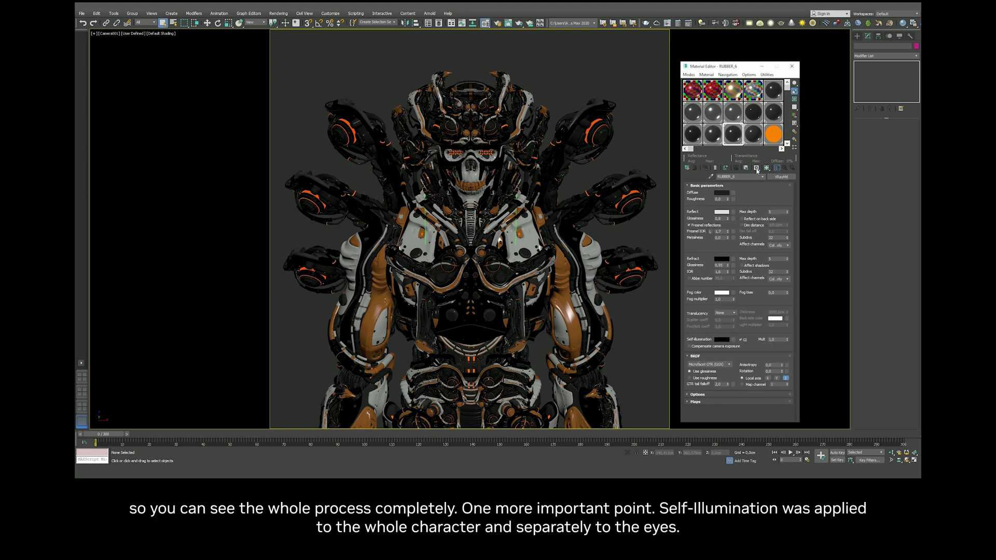
pyautogui.moveTo(756, 169); pyautogui.dragTo(781, 179)
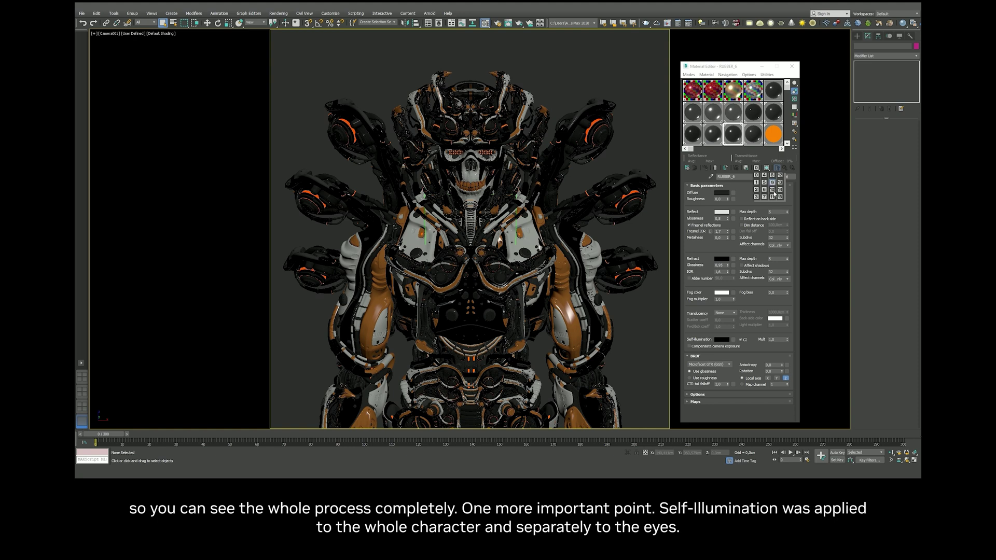
pyautogui.click(753, 133)
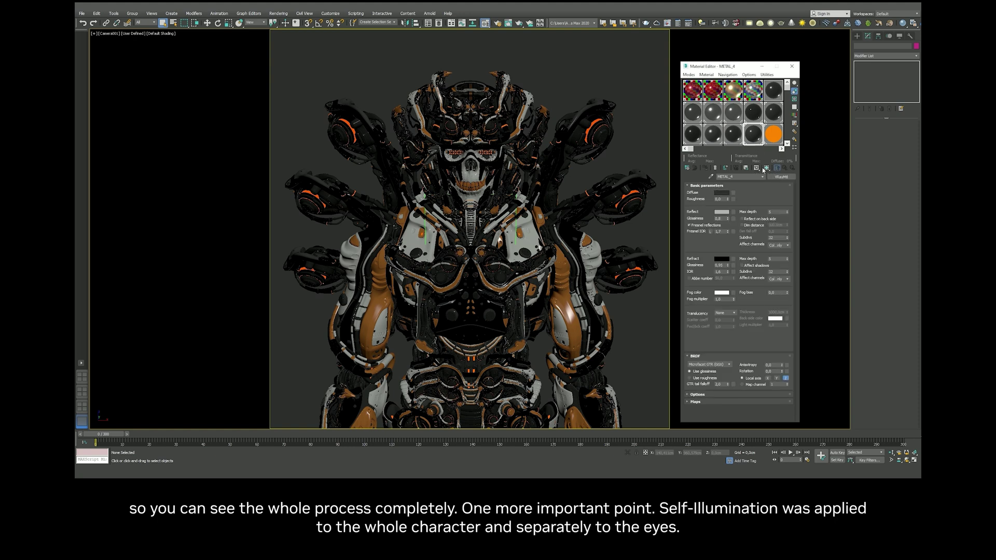
pyautogui.moveTo(757, 168); pyautogui.dragTo(782, 190)
pyautogui.click(768, 139)
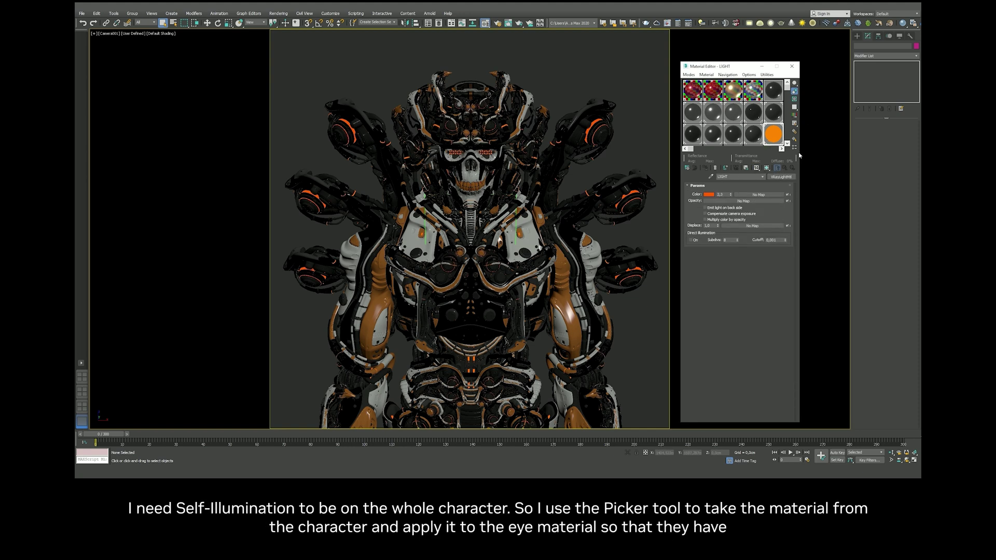
# Switch the viewport to Perspective, zoom onto the skull's eyes, and exit material picking
pyautogui.moveTo(728, 63); pyautogui.dragTo(728, 58)
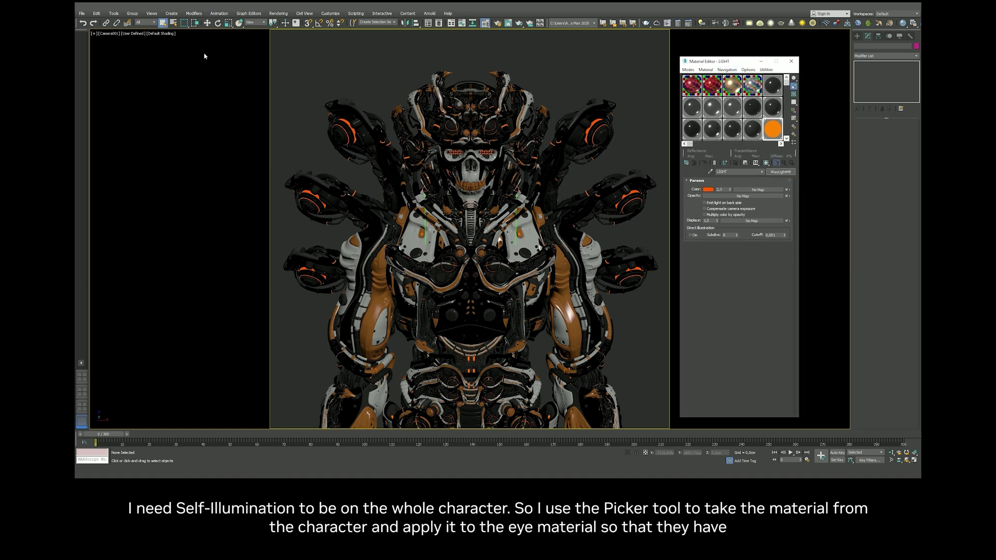
pyautogui.click(107, 35)
pyautogui.click(121, 56)
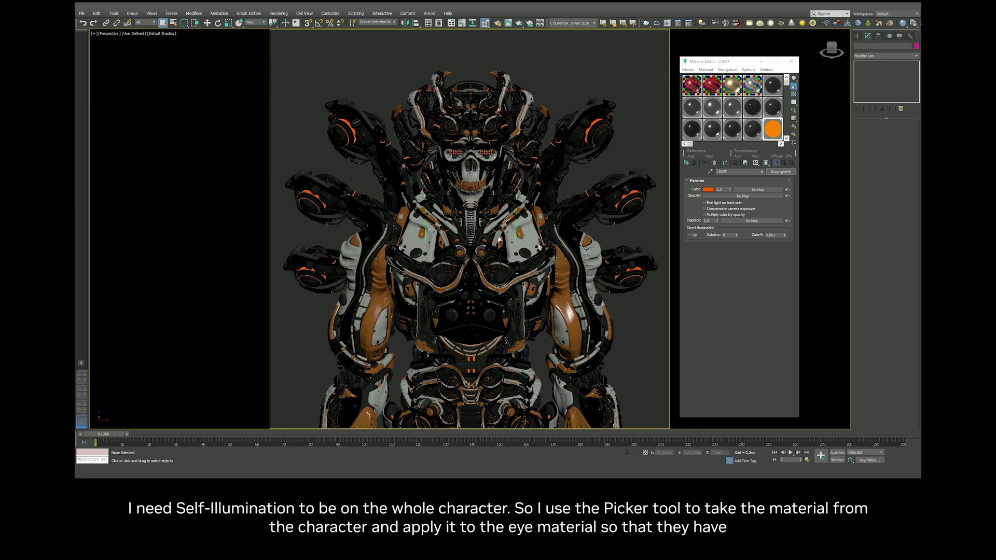
pyautogui.scroll(4, 470, 151)
pyautogui.scroll(3, 469, 151)
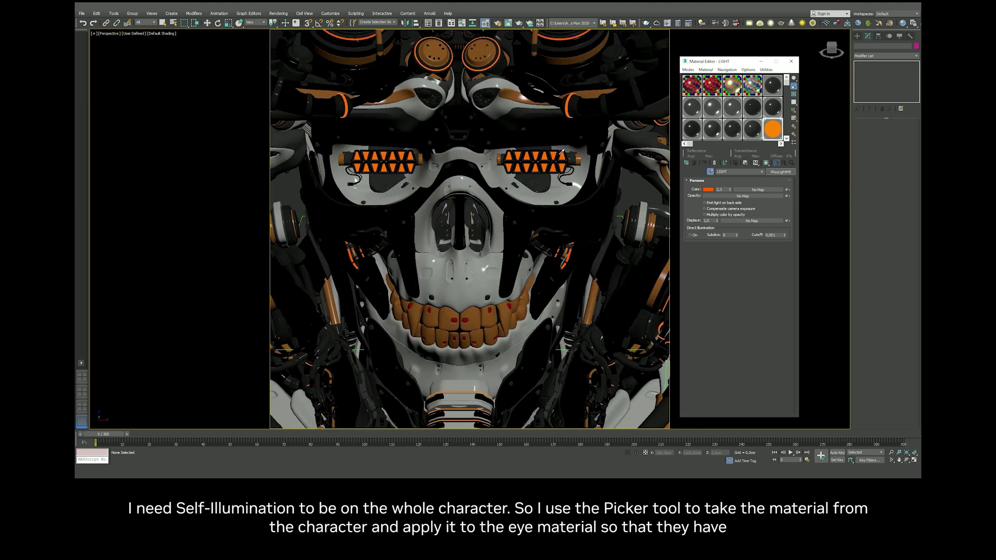
pyautogui.rightClick(769, 170)
pyautogui.click(802, 205)
pyautogui.click(107, 34)
pyautogui.moveTo(126, 40)
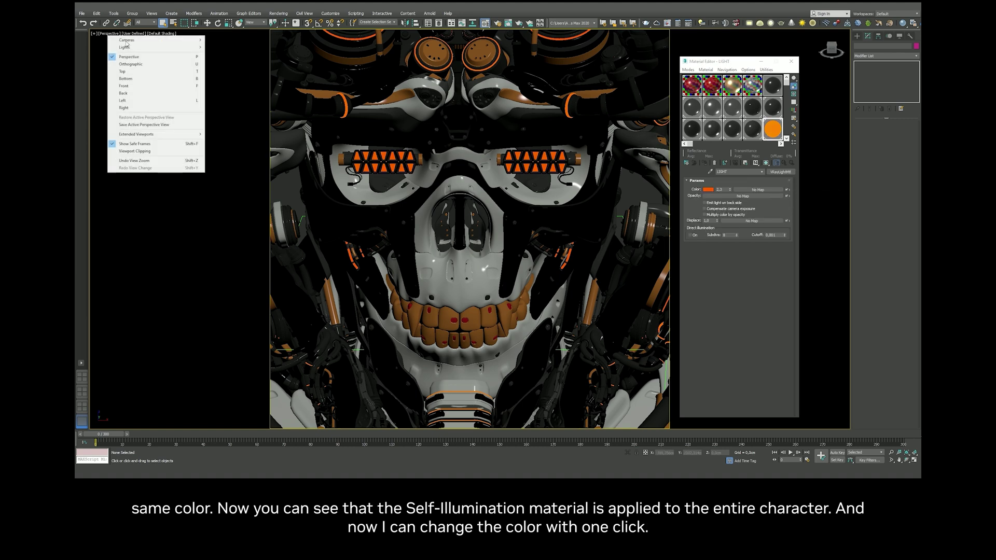
# Return to the Camera001 view, preview cyan, magenta and blue LIGHT glows, then keep orange
pyautogui.click(229, 40)
pyautogui.click(708, 189)
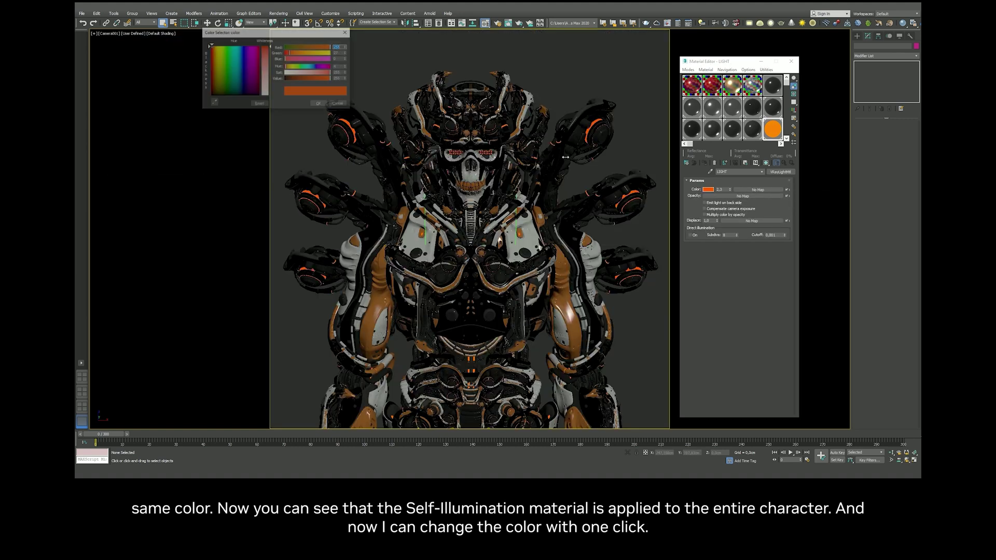
pyautogui.click(233, 47)
pyautogui.moveTo(249, 67); pyautogui.dragTo(242, 52)
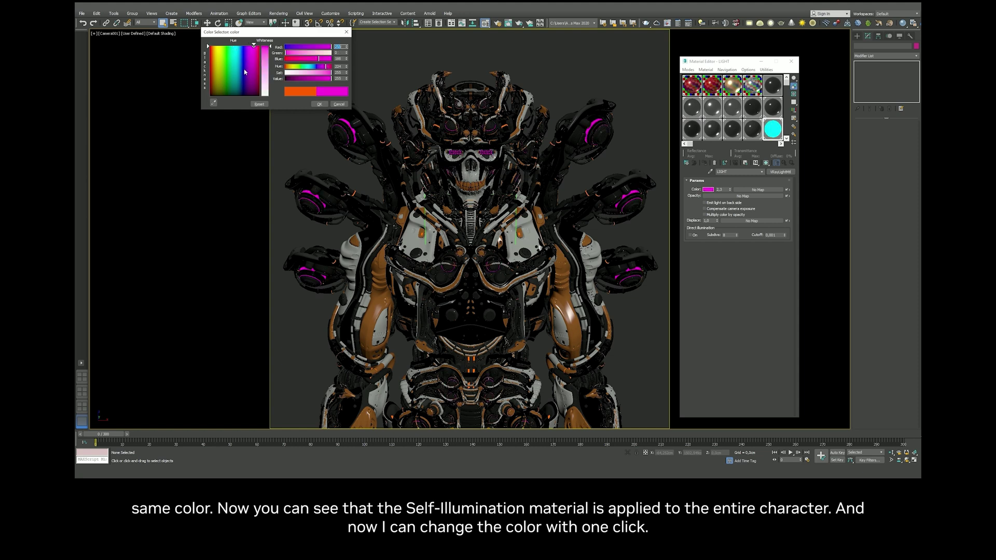
pyautogui.click(339, 104)
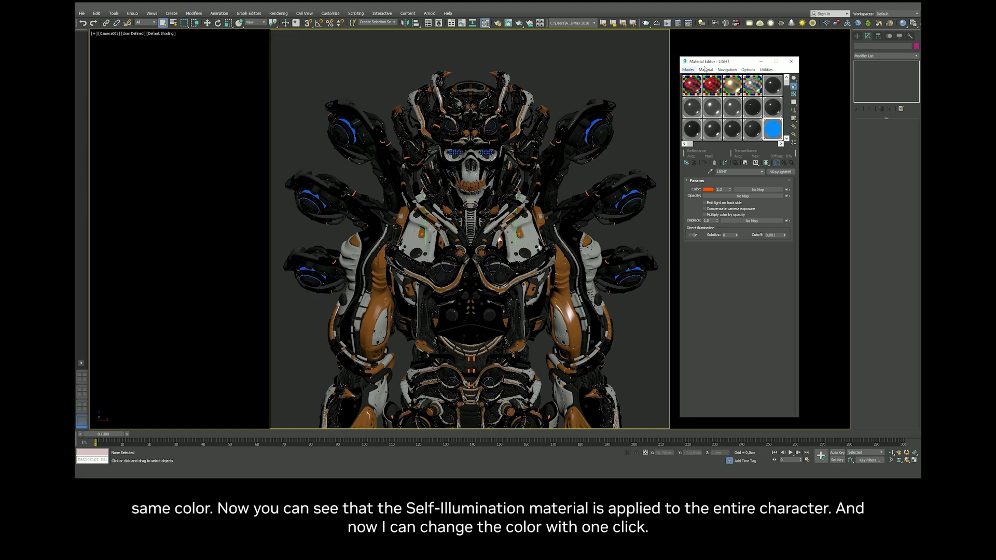
pyautogui.moveTo(718, 64)
pyautogui.mouseDown()
pyautogui.moveTo(714, 50)
pyautogui.moveTo(713, 62)
pyautogui.mouseUp()
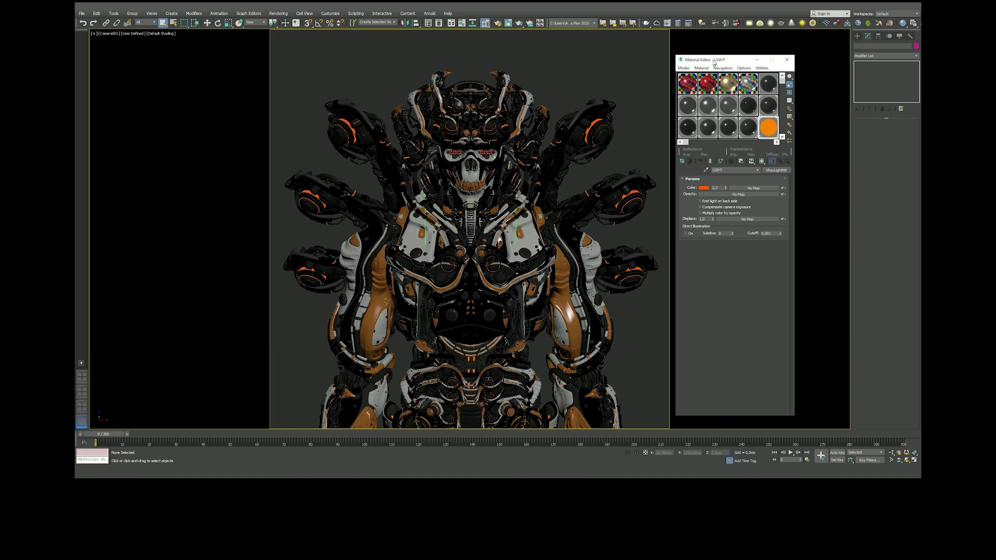